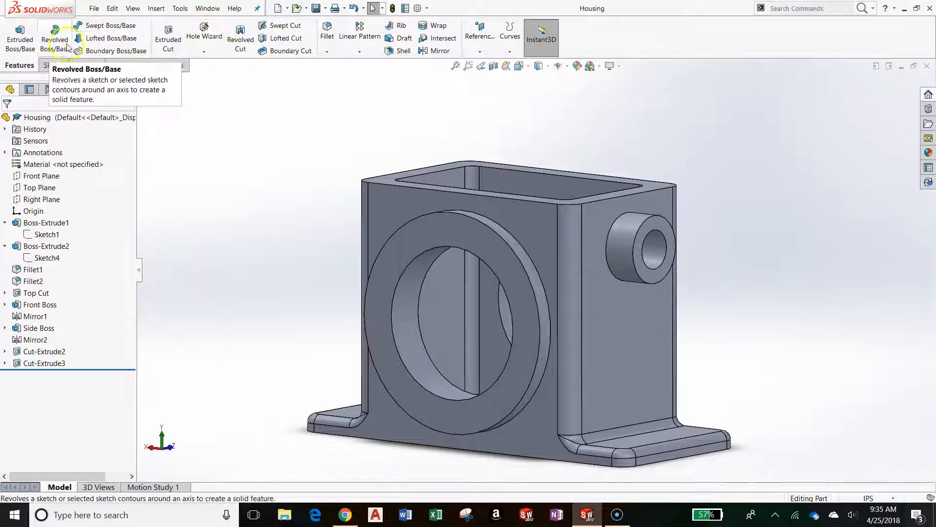
Step: Start a Hole Wizard hole as a straight tap using the ANSI Inch standard and the Tapped hole type
{"action": "left_click", "coordinate": [200, 41]}
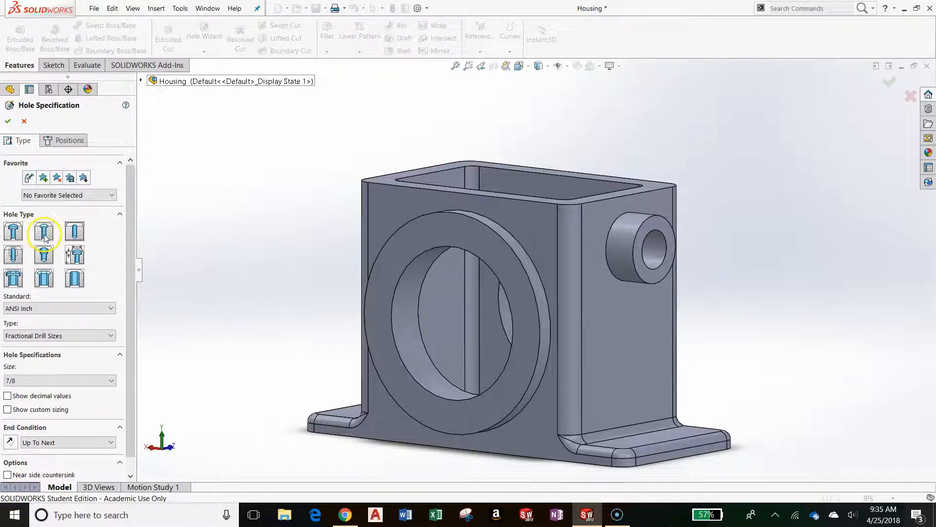
{"action": "left_click", "coordinate": [20, 252]}
{"action": "left_click", "coordinate": [45, 254]}
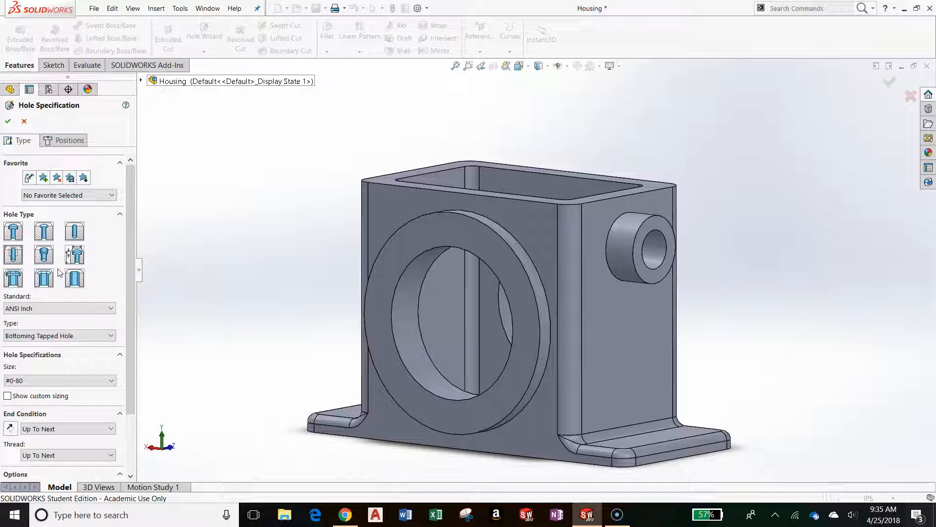
{"action": "left_click", "coordinate": [13, 254]}
{"action": "left_click", "coordinate": [73, 309]}
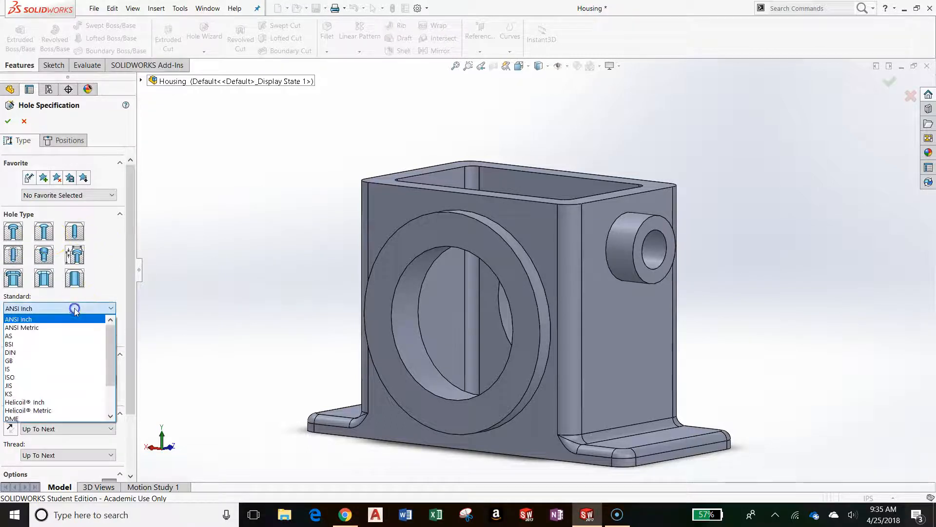
{"action": "left_click", "coordinate": [73, 309]}
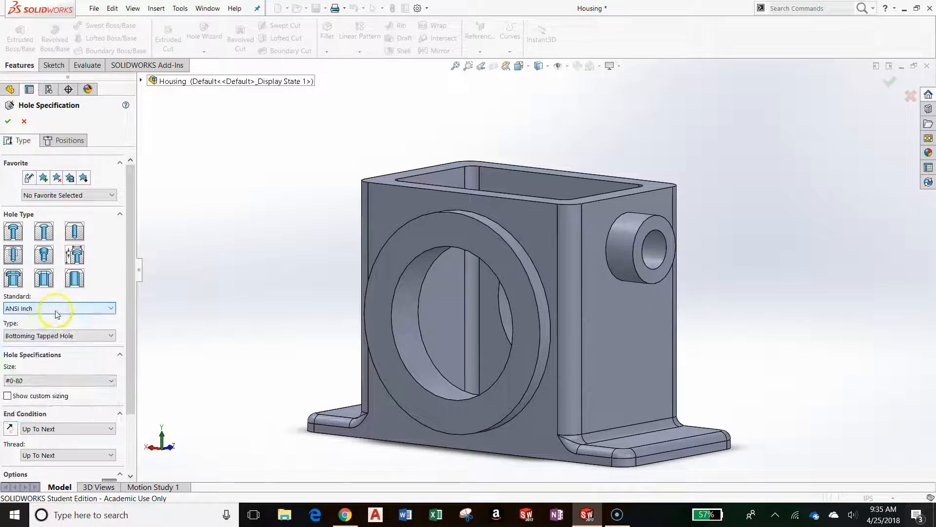
{"action": "left_click", "coordinate": [79, 335]}
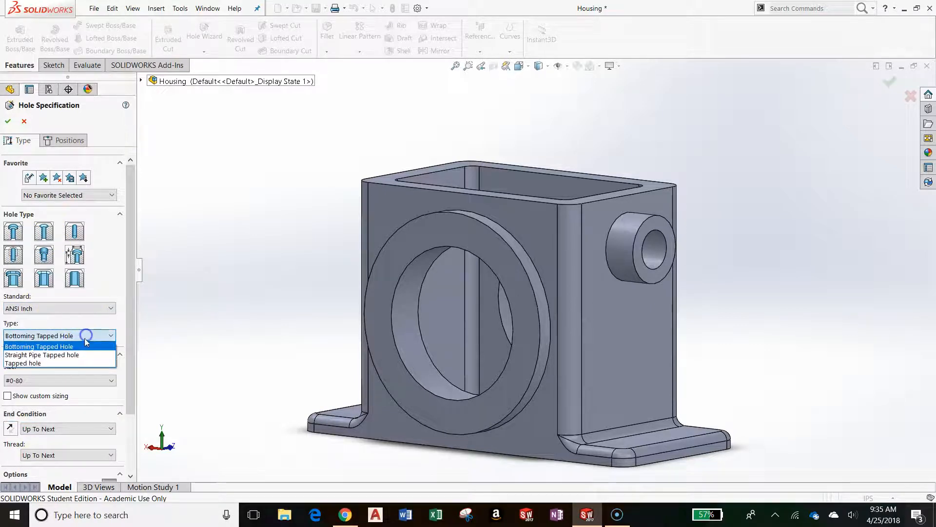
{"action": "left_click", "coordinate": [61, 363]}
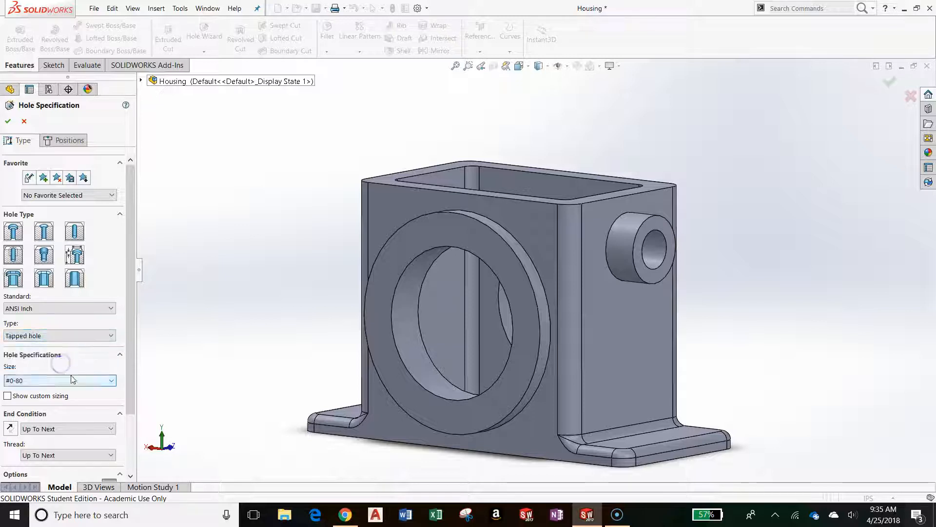
Step: Set the tapped hole's size to 1/4-20
{"action": "left_click", "coordinate": [65, 380]}
{"action": "scroll", "coordinate": [55, 413], "scroll_direction": "down", "scroll_amount": 3}
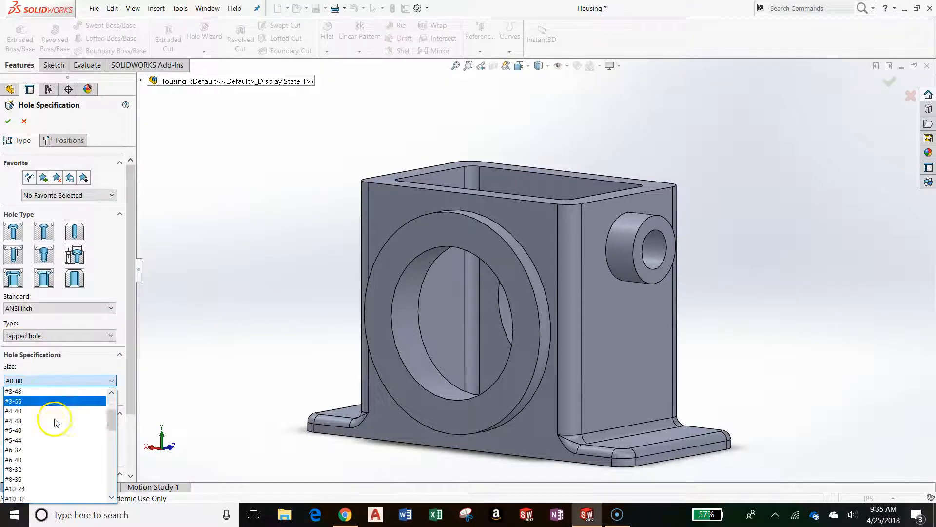
{"action": "scroll", "coordinate": [55, 425], "scroll_direction": "down", "scroll_amount": 2}
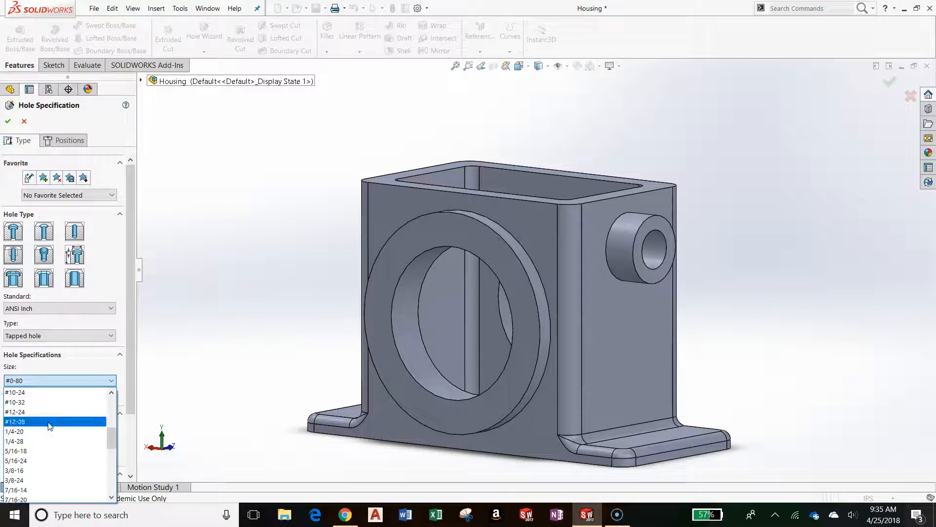
{"action": "left_click", "coordinate": [26, 432]}
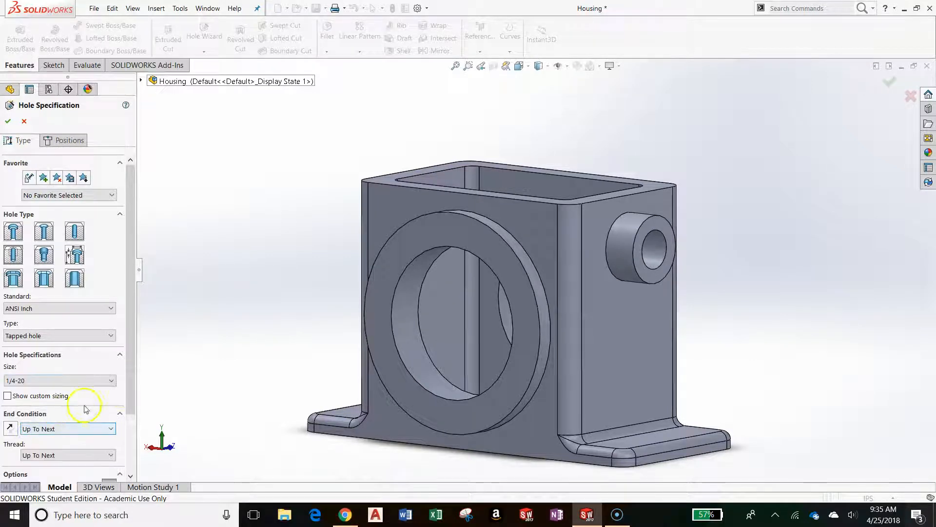
Step: Examine the hole's end condition settings against the front boss and the housing's hollow interior
{"action": "left_click_drag", "start_coordinate": [131, 381], "coordinate": [139, 425]}
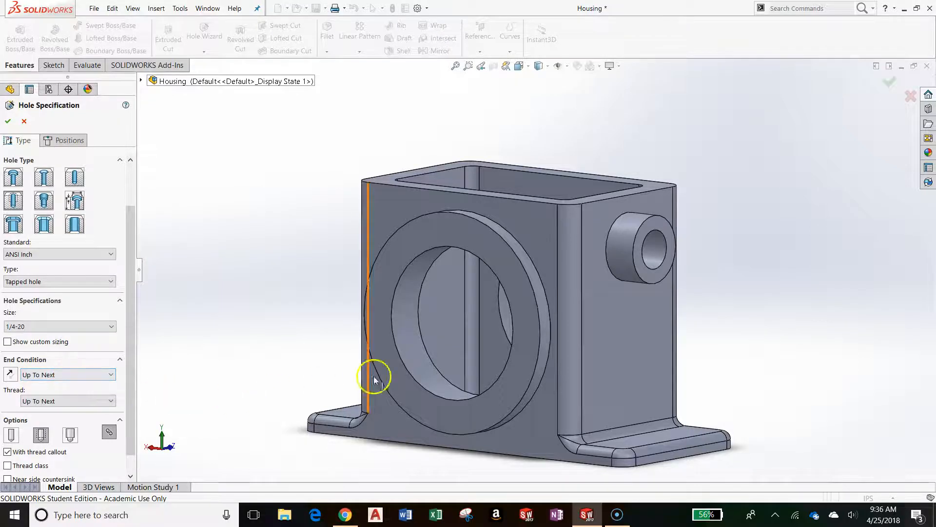
{"action": "scroll", "coordinate": [420, 307], "scroll_direction": "down", "scroll_amount": 3}
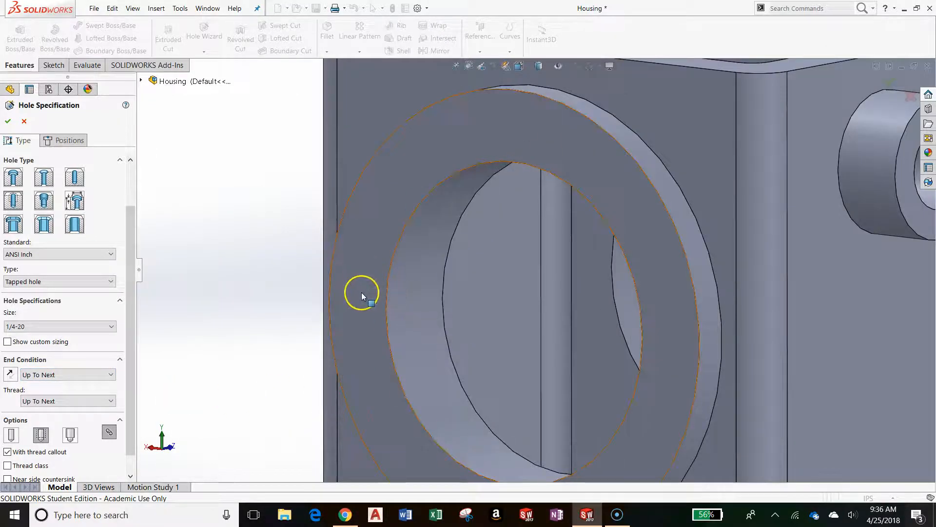
{"action": "middle_click_drag", "start_coordinate": [360, 286], "coordinate": [290, 420]}
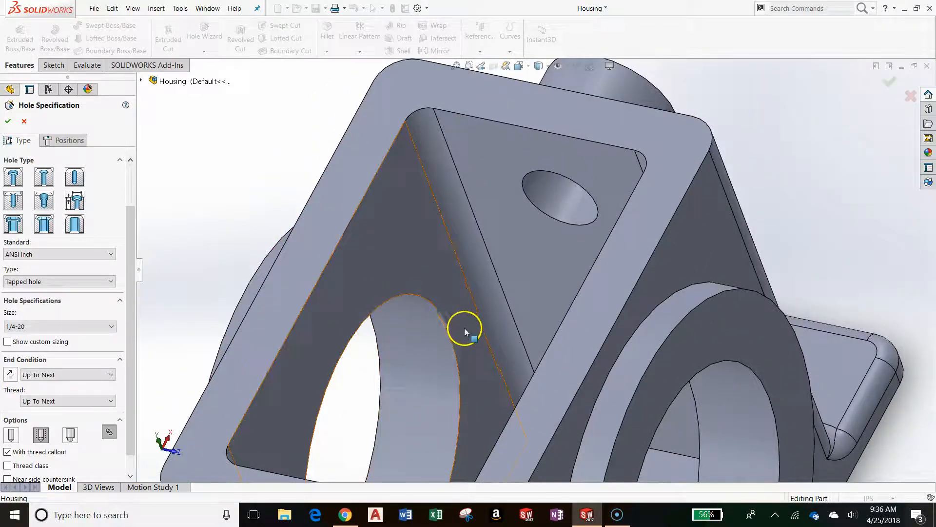
{"action": "middle_click_drag", "start_coordinate": [458, 318], "coordinate": [613, 343]}
{"action": "scroll", "coordinate": [622, 347], "scroll_direction": "up", "scroll_amount": 5}
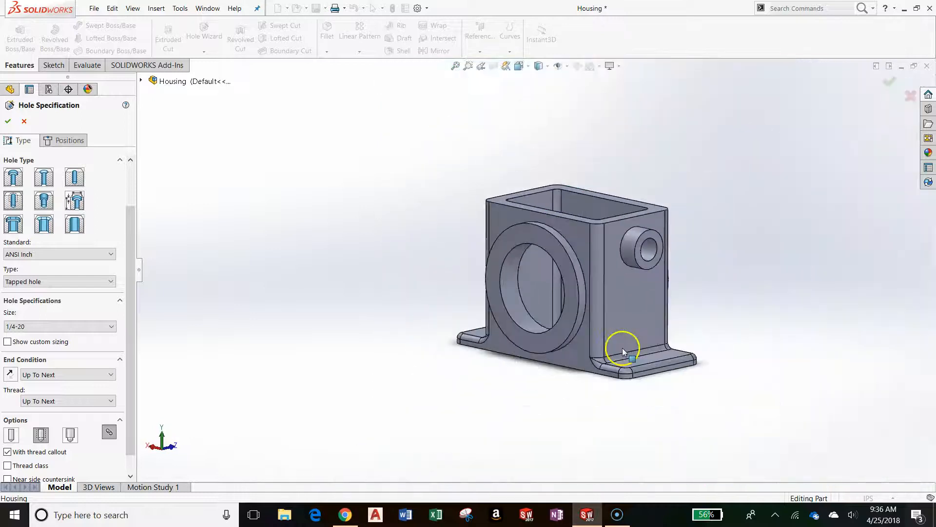
{"action": "scroll", "coordinate": [622, 347], "scroll_direction": "down", "scroll_amount": 5}
{"action": "scroll", "coordinate": [488, 195], "scroll_direction": "up", "scroll_amount": 4}
{"action": "scroll", "coordinate": [552, 253], "scroll_direction": "down", "scroll_amount": 5}
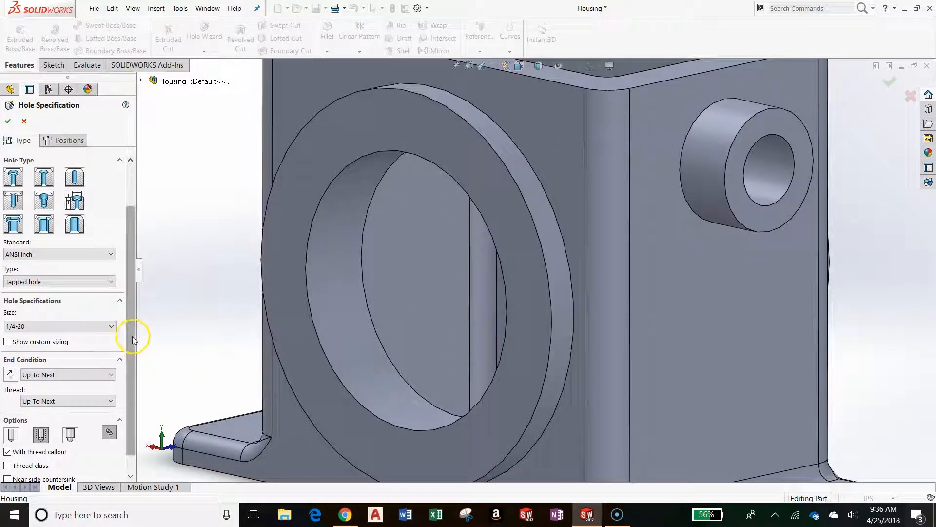
{"action": "left_click_drag", "start_coordinate": [132, 336], "coordinate": [132, 354]}
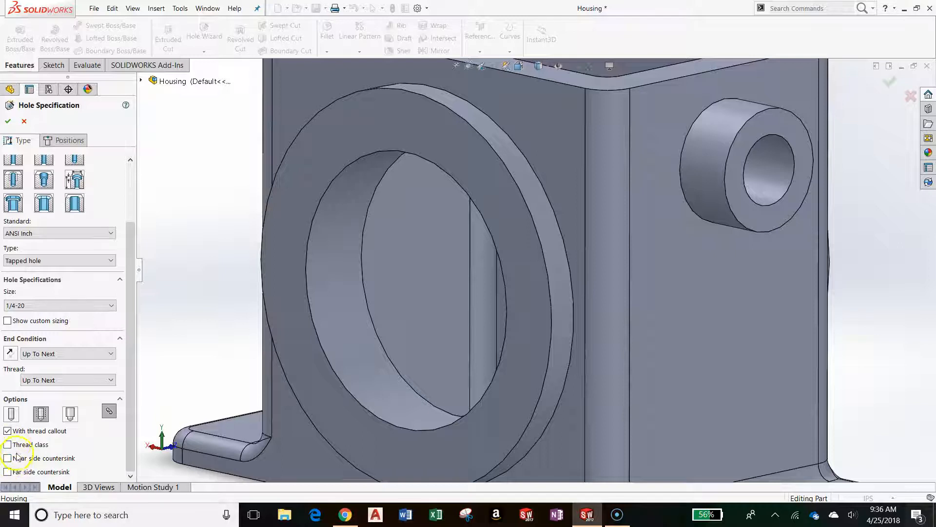
Step: Use the cosmetic thread option for the tapped hole and choose the front boss's ring face for its position
{"action": "left_click", "coordinate": [44, 420]}
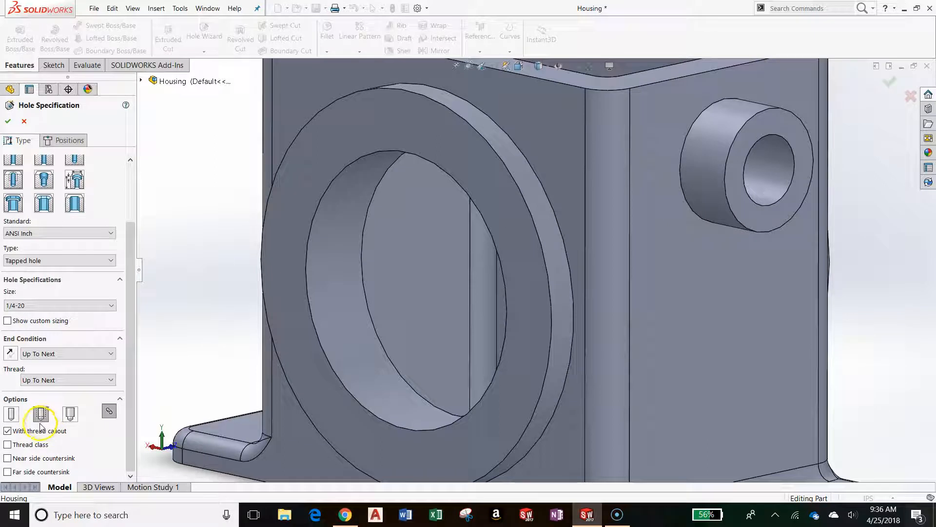
{"action": "scroll", "coordinate": [128, 355], "scroll_direction": "up", "scroll_amount": 3}
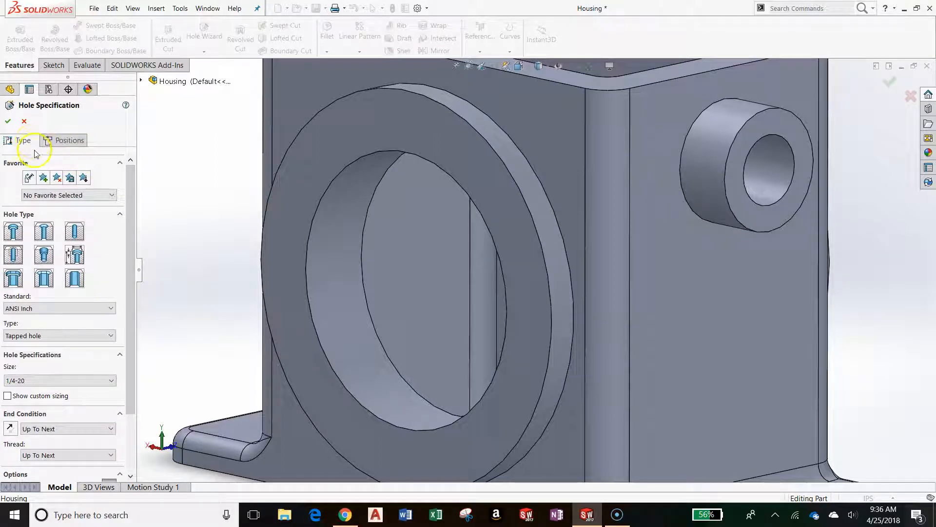
{"action": "left_click", "coordinate": [61, 142]}
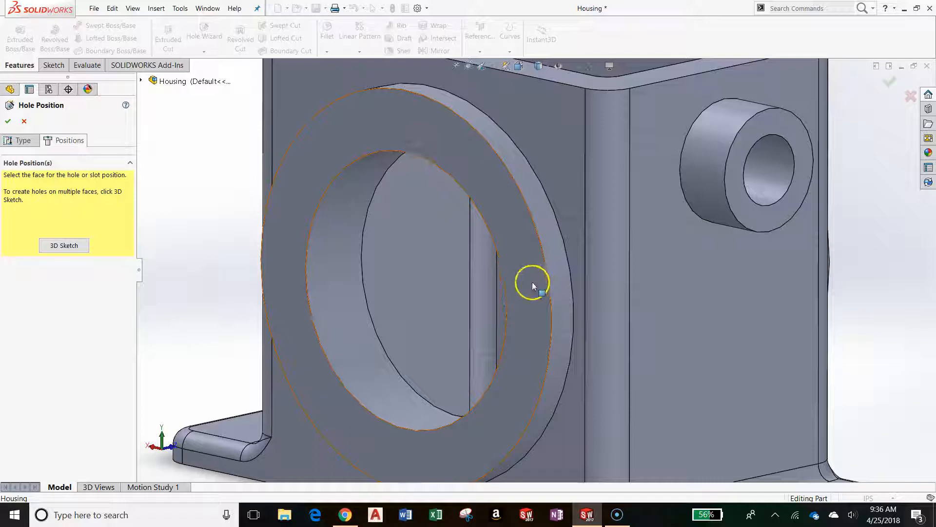
{"action": "left_click", "coordinate": [525, 332]}
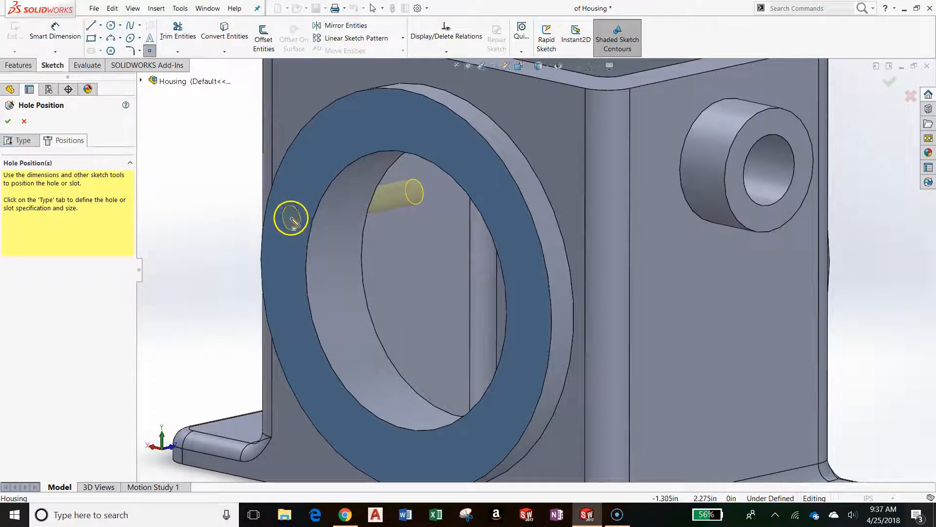
Step: Sketch a horizontal construction line across the boss's ring face, from the inner edge's quadrant point to the outer edge's
{"action": "left_click", "coordinate": [152, 54]}
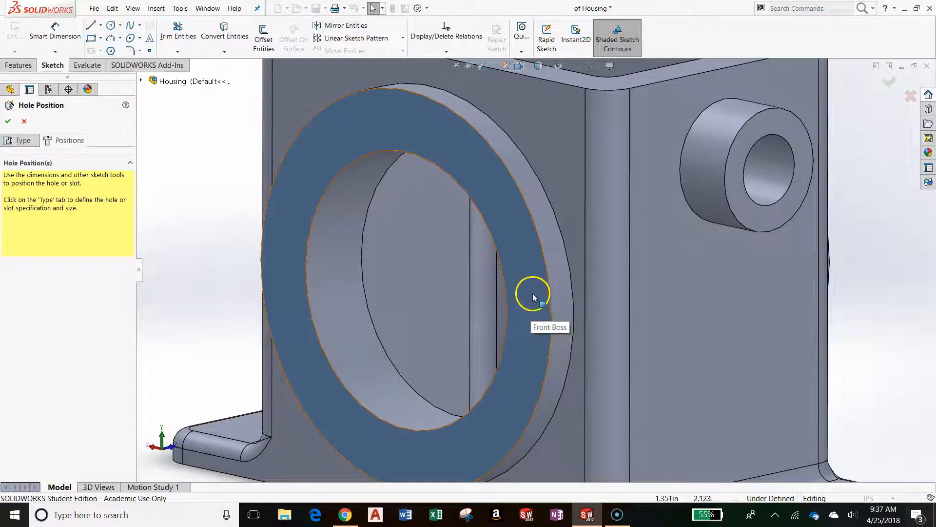
{"action": "left_click", "coordinate": [101, 27]}
{"action": "left_click", "coordinate": [113, 51]}
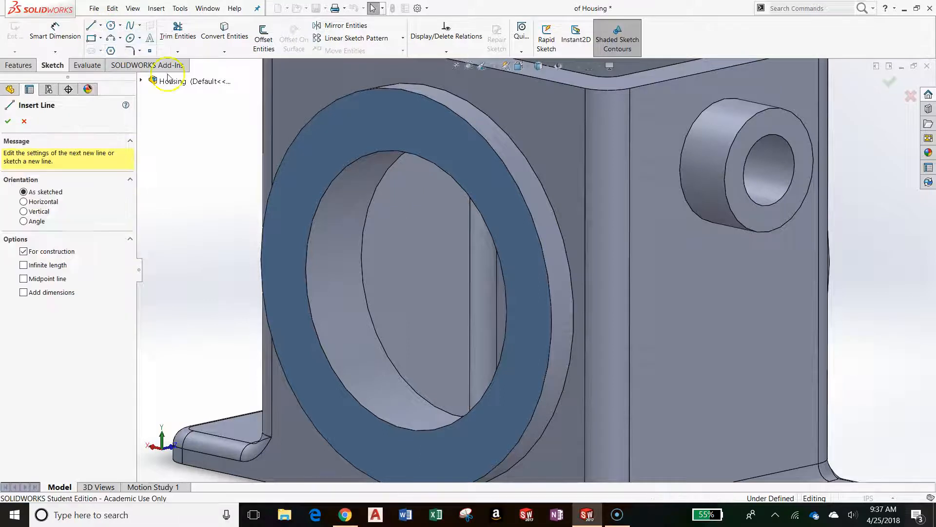
{"action": "middle_click_drag", "start_coordinate": [541, 344], "coordinate": [608, 351]}
{"action": "scroll", "coordinate": [537, 341], "scroll_direction": "down", "scroll_amount": 4}
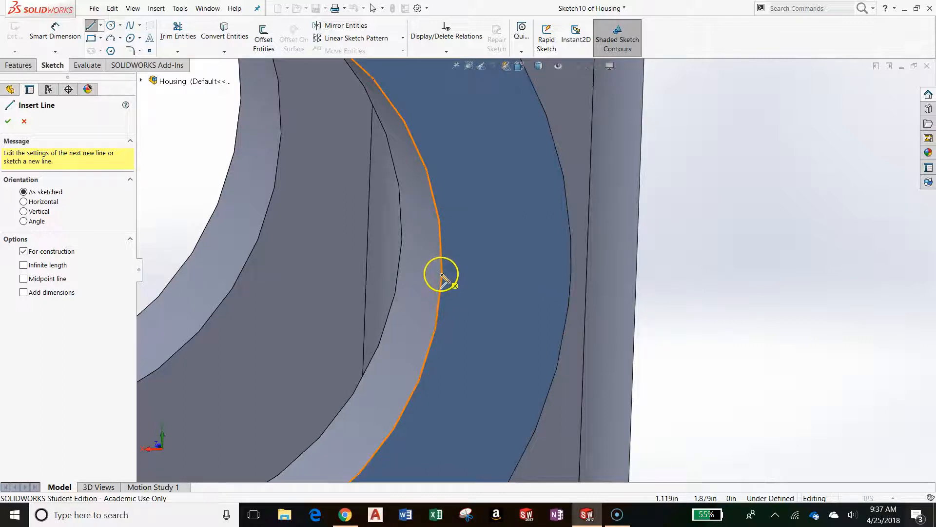
{"action": "scroll", "coordinate": [444, 276], "scroll_direction": "down", "scroll_amount": 3}
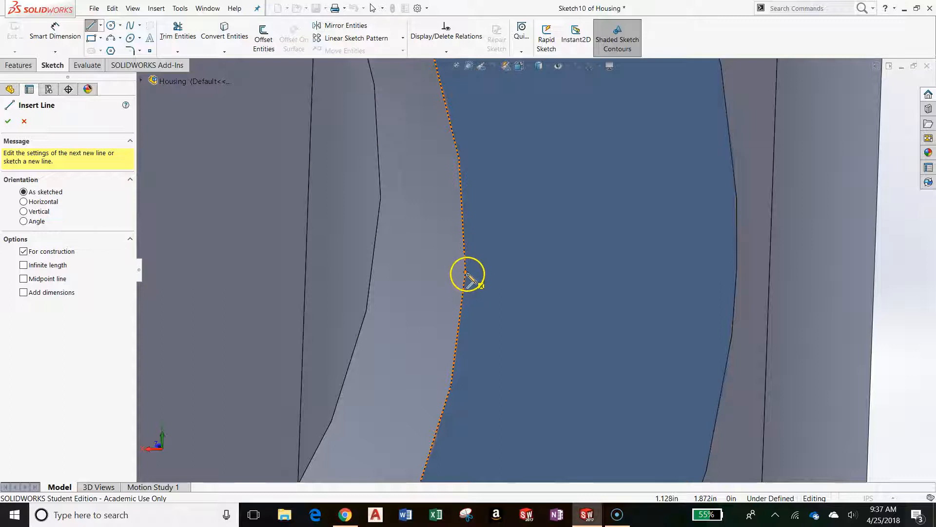
{"action": "left_click", "coordinate": [466, 272]}
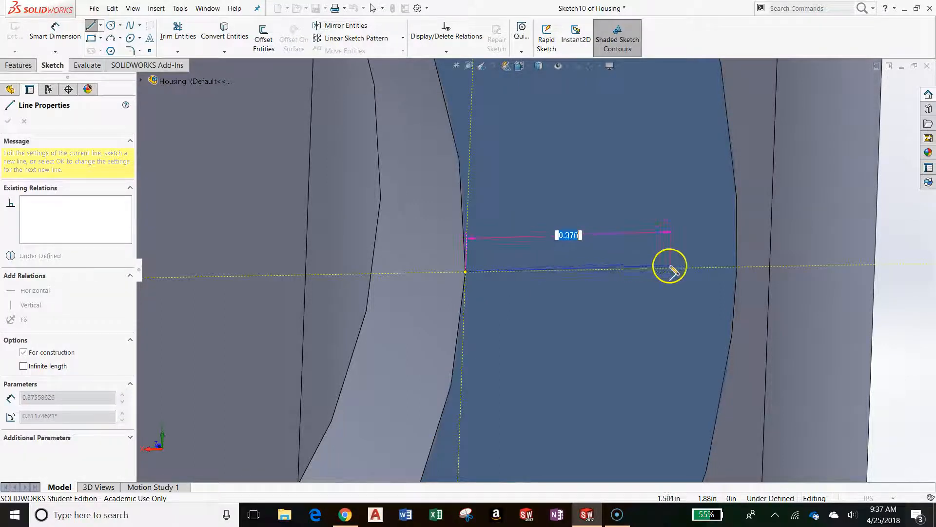
{"action": "left_click", "coordinate": [737, 267]}
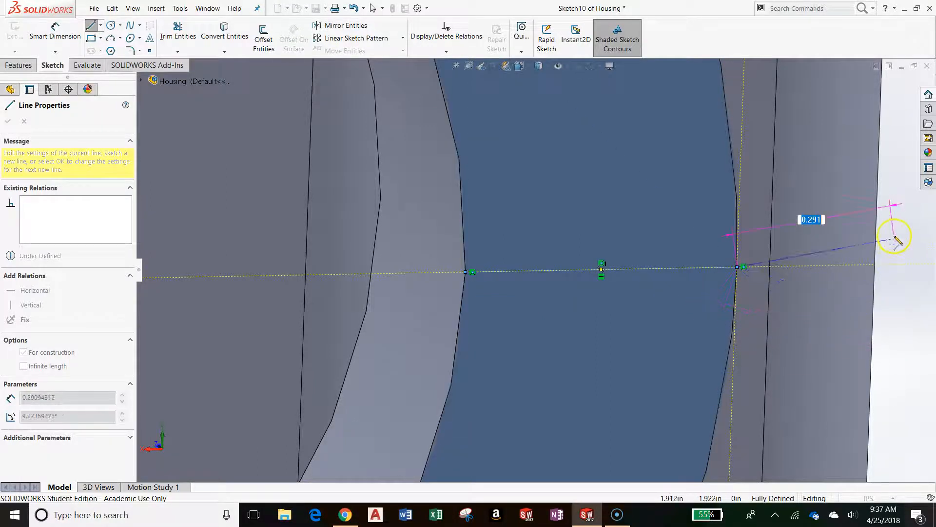
{"action": "double_click", "coordinate": [908, 242]}
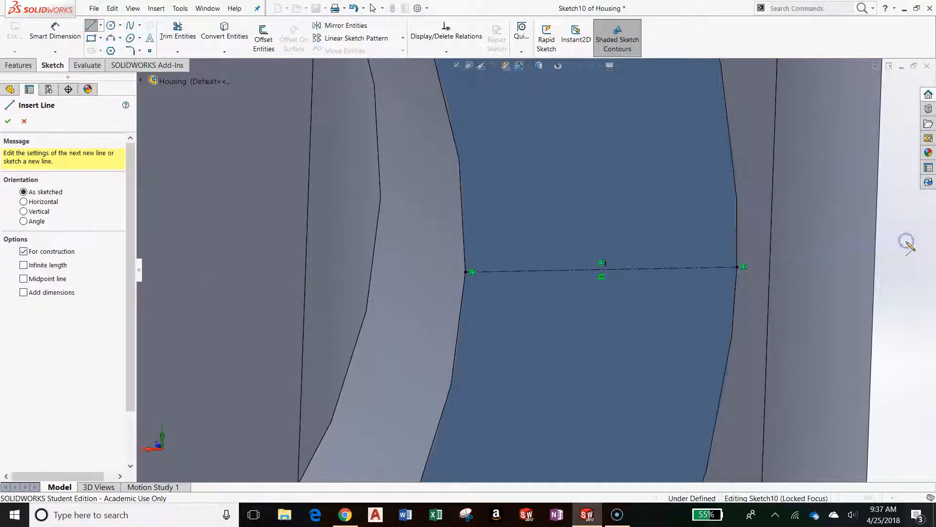
Step: Place the hole's point at the midpoint of the construction line and finish the 1/4-20 tapped hole
{"action": "scroll", "coordinate": [733, 325], "scroll_direction": "up", "scroll_amount": 2}
{"action": "scroll", "coordinate": [631, 291], "scroll_direction": "down", "scroll_amount": 5}
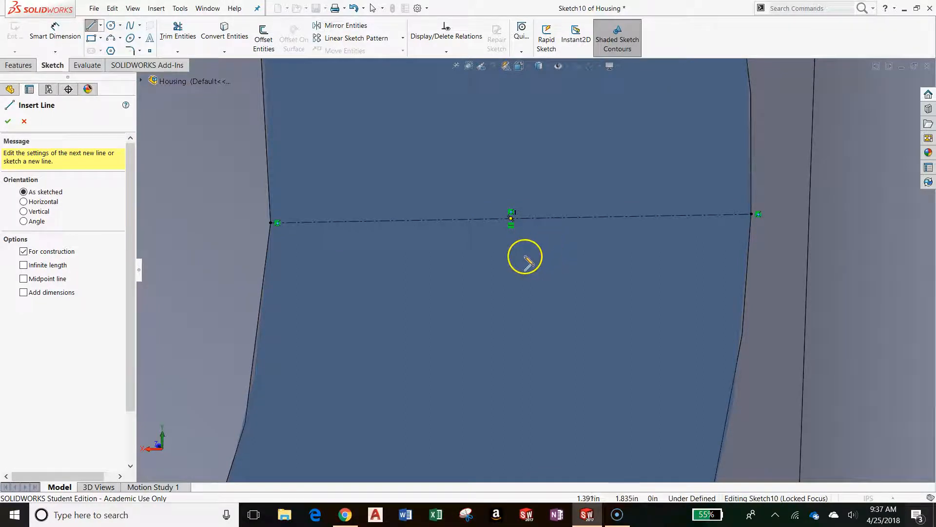
{"action": "scroll", "coordinate": [520, 236], "scroll_direction": "up", "scroll_amount": 3}
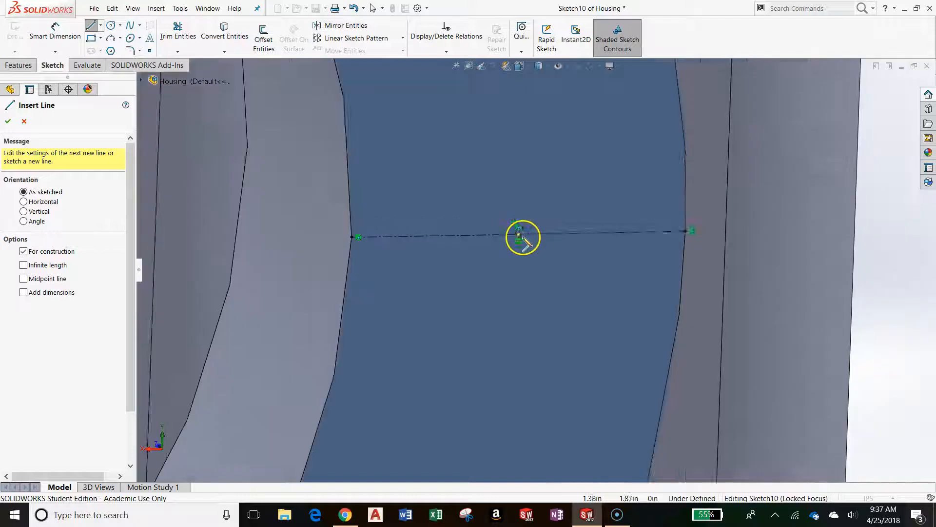
{"action": "scroll", "coordinate": [533, 213], "scroll_direction": "down", "scroll_amount": 1}
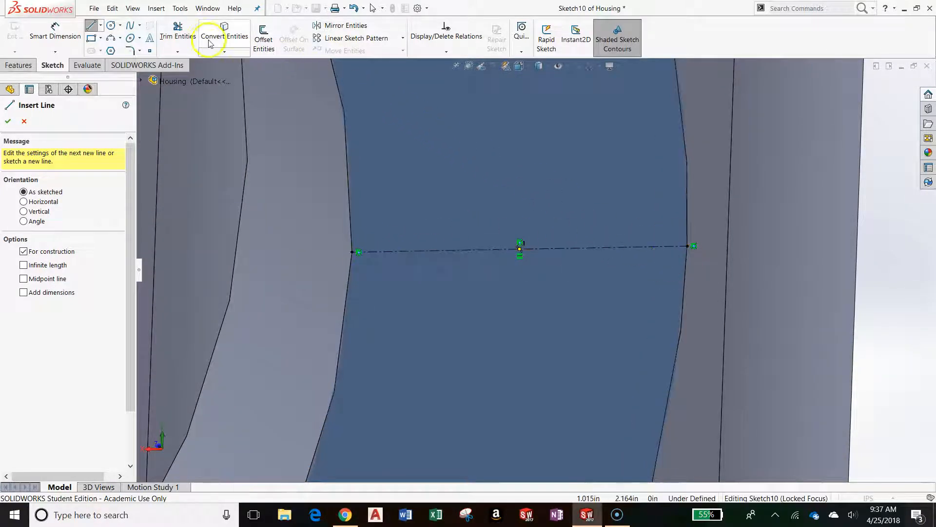
{"action": "left_click", "coordinate": [149, 51]}
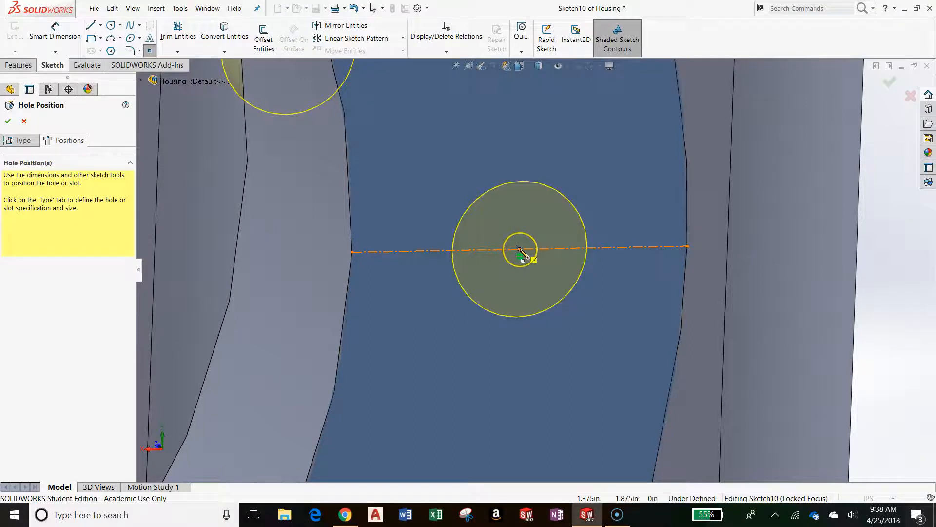
{"action": "left_click", "coordinate": [519, 249]}
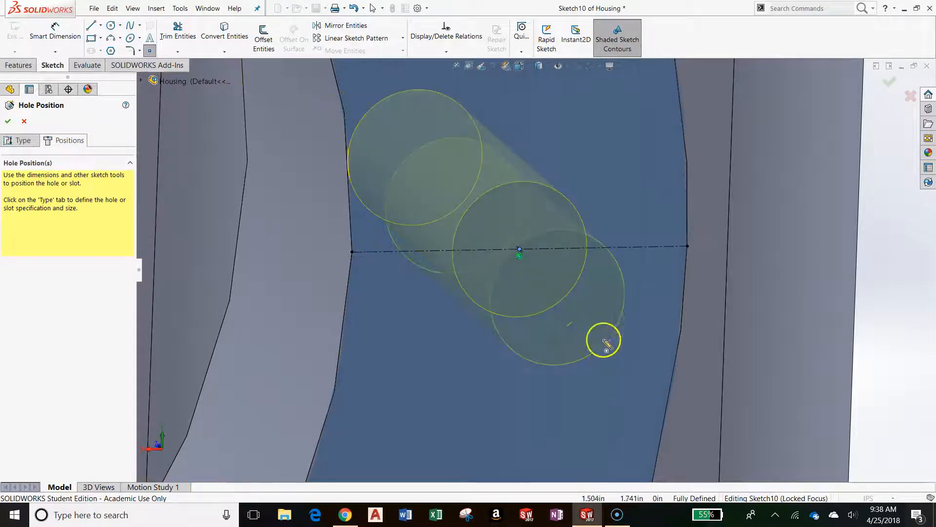
{"action": "key", "text": "z"}
{"action": "key", "text": "z"}
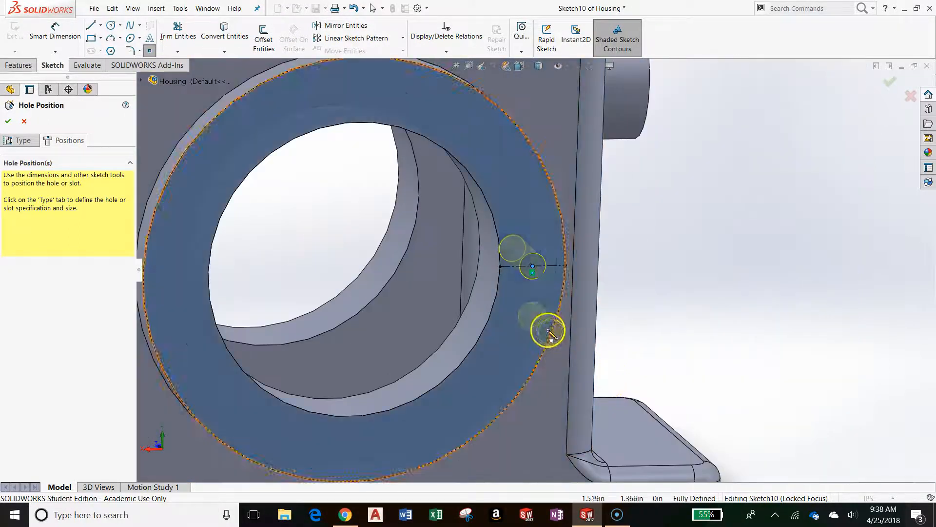
{"action": "mouse_move", "coordinate": [551, 314]}
{"action": "middle_mouse_down"}
{"action": "mouse_move", "coordinate": [604, 312]}
{"action": "mouse_move", "coordinate": [672, 461]}
{"action": "mouse_move", "coordinate": [568, 309]}
{"action": "mouse_move", "coordinate": [547, 317]}
{"action": "middle_mouse_up"}
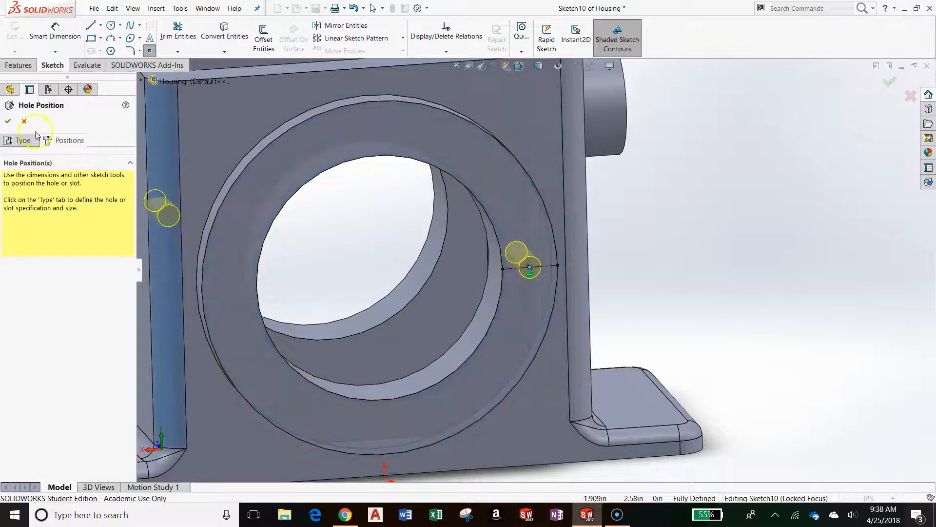
{"action": "left_click", "coordinate": [8, 122]}
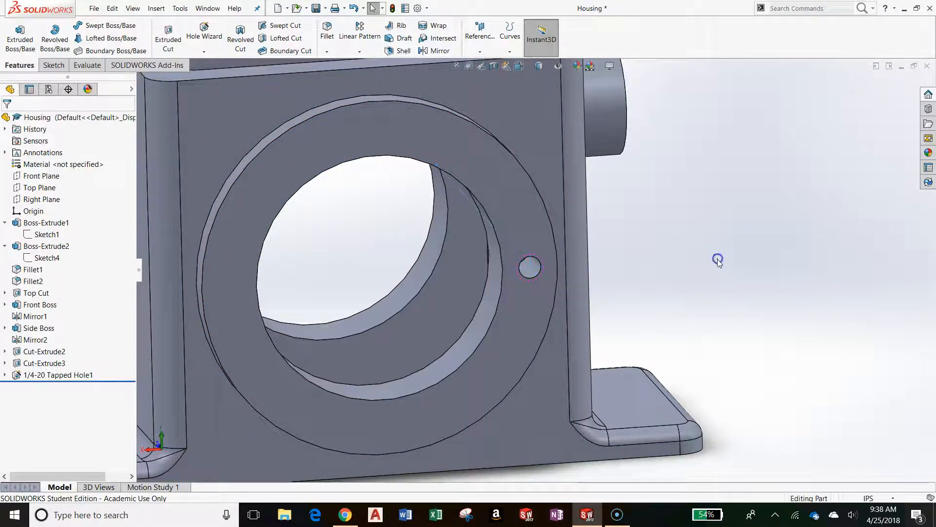
{"action": "scroll", "coordinate": [536, 266], "scroll_direction": "down", "scroll_amount": 6}
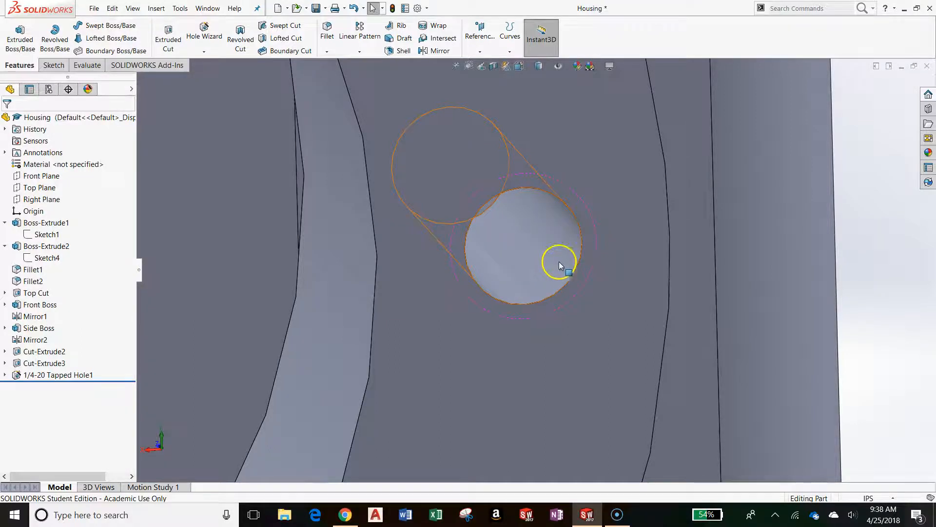
Step: Enable shaded cosmetic threads in the annotation properties and inspect the tapped hole on the front boss
{"action": "scroll", "coordinate": [532, 269], "scroll_direction": "up", "scroll_amount": 2}
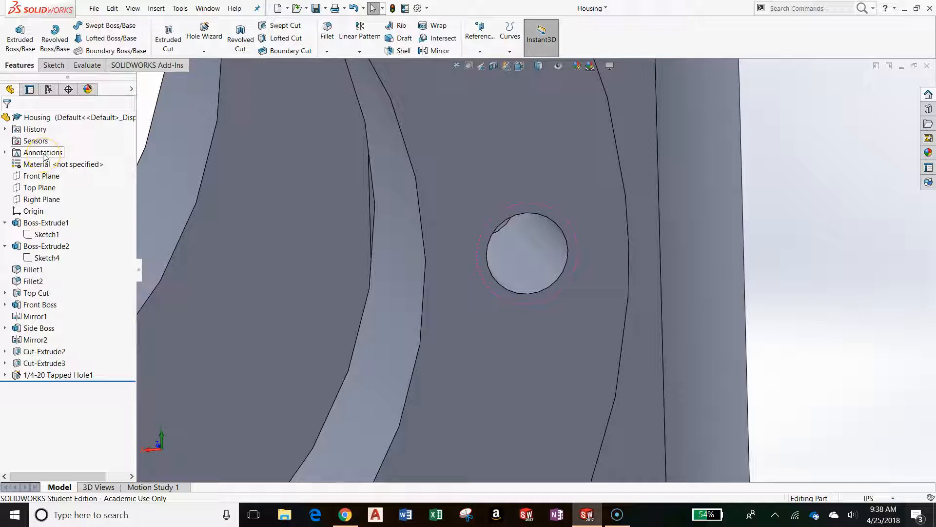
{"action": "right_click", "coordinate": [44, 155]}
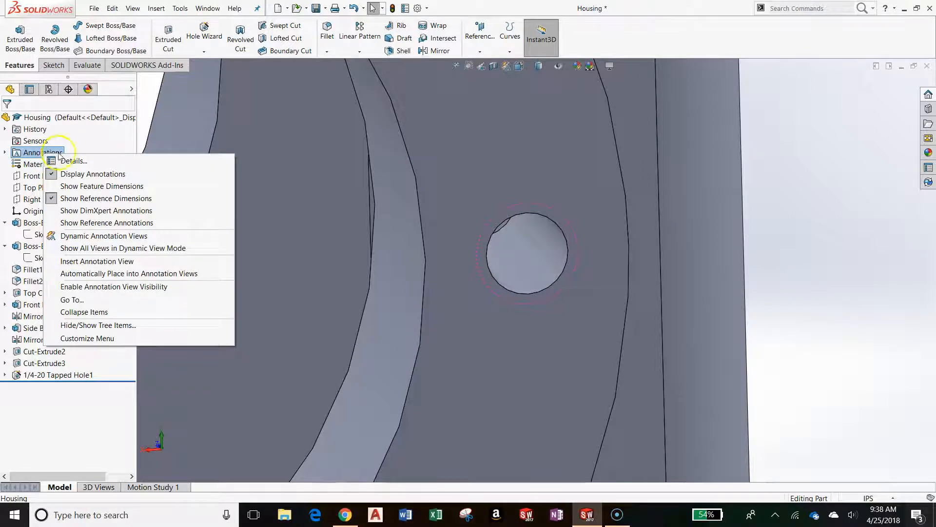
{"action": "left_click", "coordinate": [73, 162]}
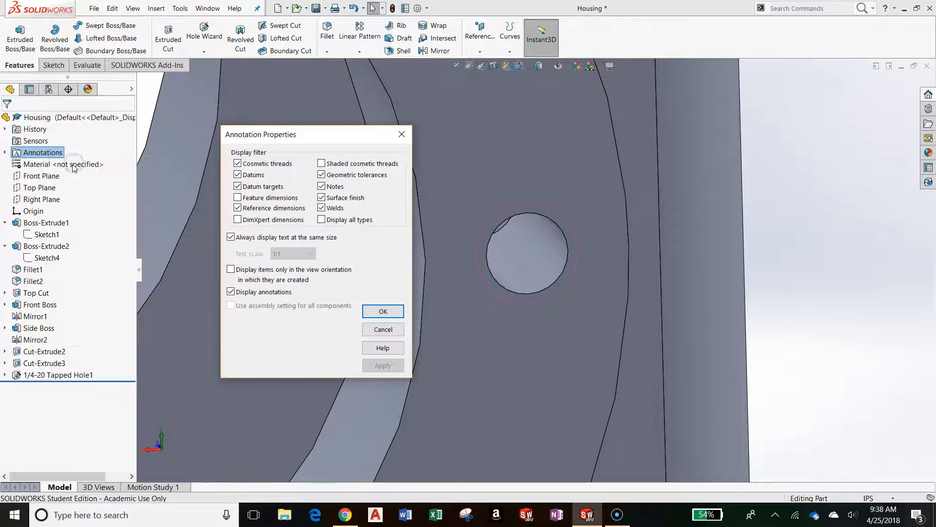
{"action": "left_click", "coordinate": [322, 166]}
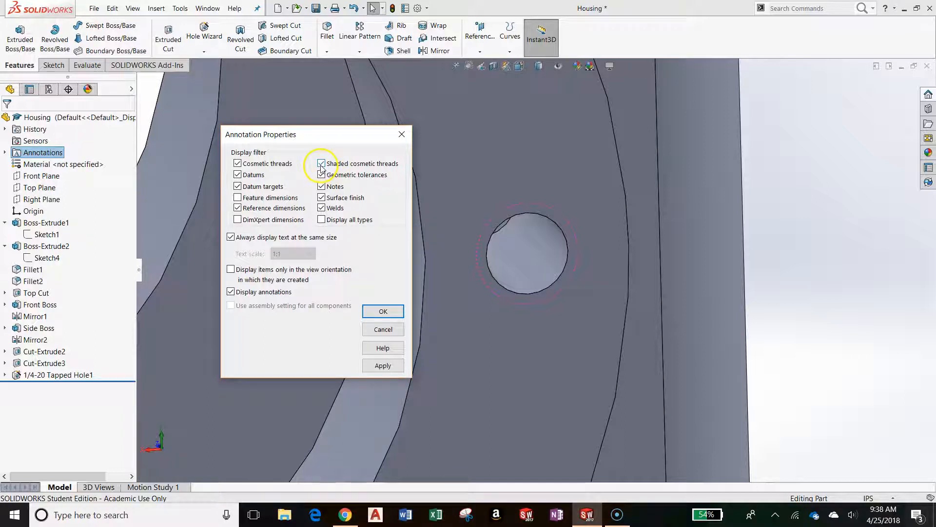
{"action": "left_click", "coordinate": [383, 312]}
{"action": "mouse_move", "coordinate": [385, 311]}
{"action": "middle_mouse_down"}
{"action": "mouse_move", "coordinate": [470, 341]}
{"action": "mouse_move", "coordinate": [529, 274]}
{"action": "mouse_move", "coordinate": [547, 283]}
{"action": "mouse_move", "coordinate": [517, 244]}
{"action": "mouse_move", "coordinate": [556, 279]}
{"action": "middle_mouse_up"}
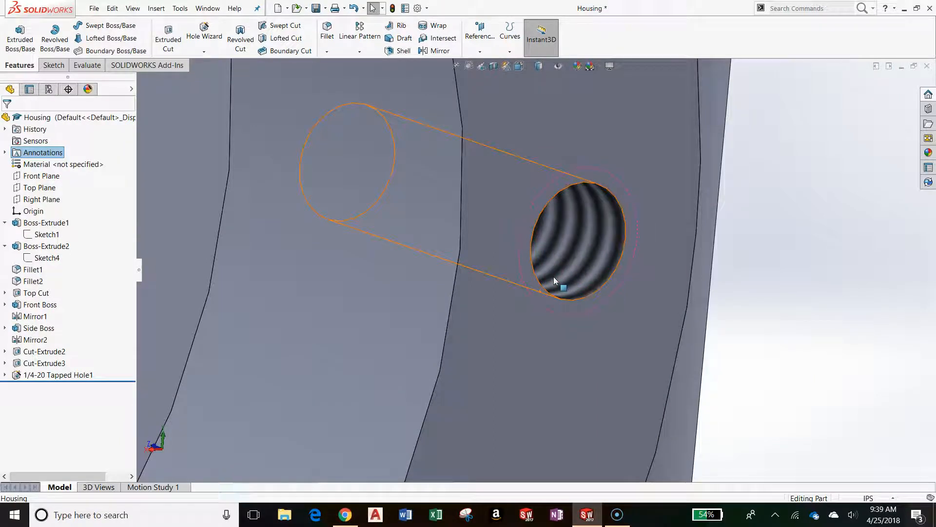
{"action": "scroll", "coordinate": [554, 280], "scroll_direction": "up", "scroll_amount": 10}
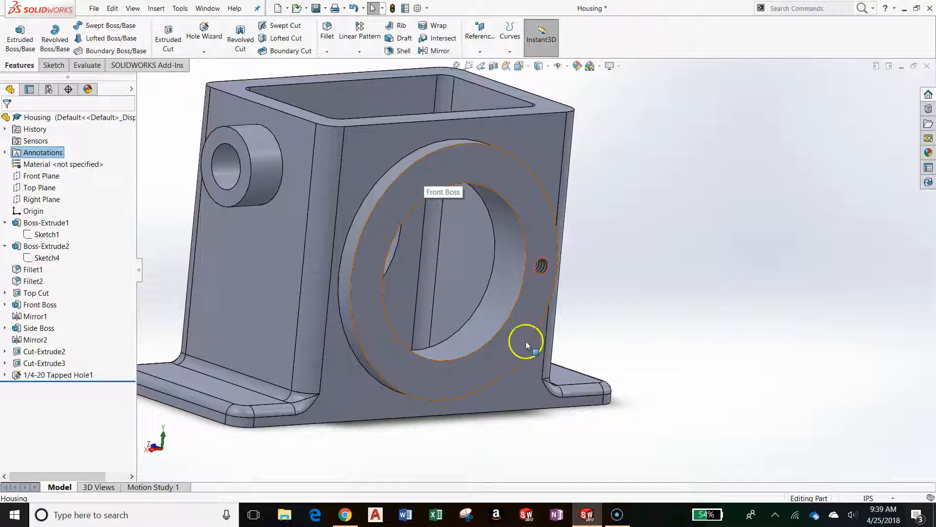
Step: Circular-pattern the 1/4-20 tapped hole around the front boss's inner bore face with 6 equally spaced instances over 360 degrees
{"action": "scroll", "coordinate": [542, 232], "scroll_direction": "down", "scroll_amount": 2}
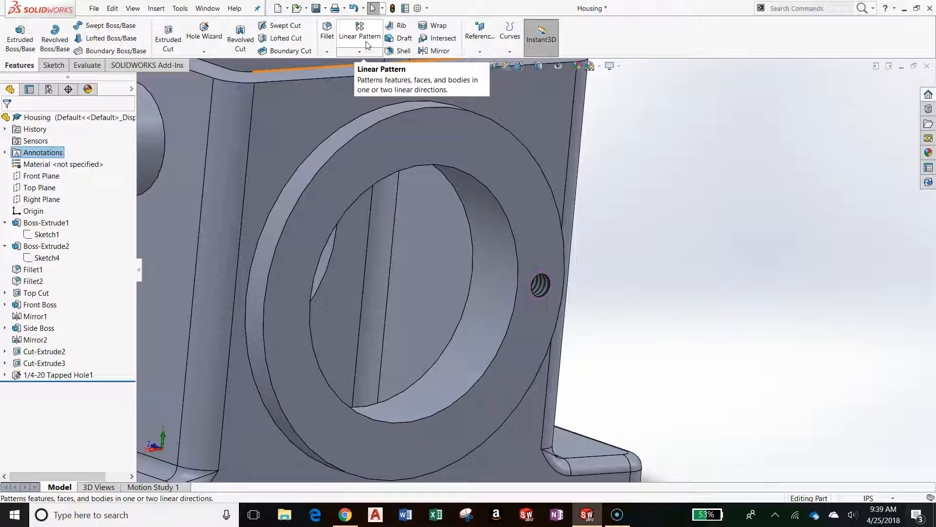
{"action": "left_click", "coordinate": [539, 281]}
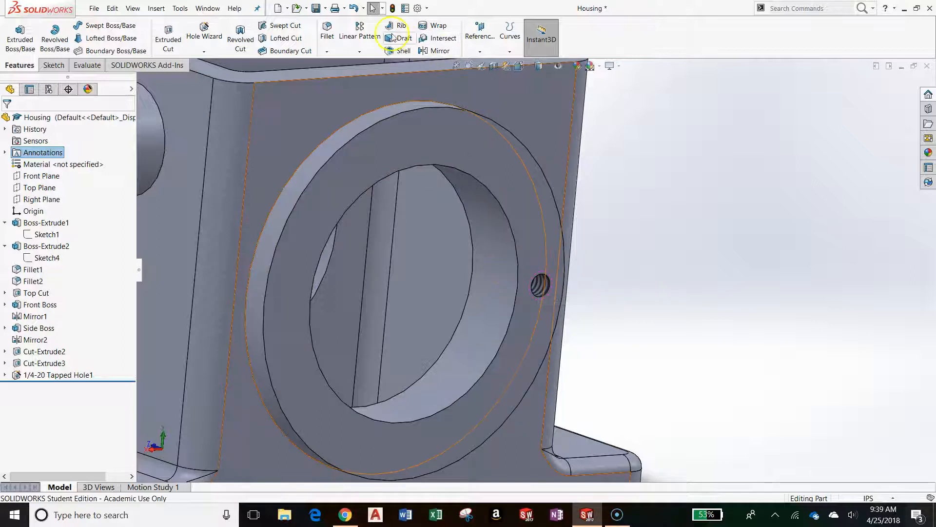
{"action": "left_click", "coordinate": [360, 52]}
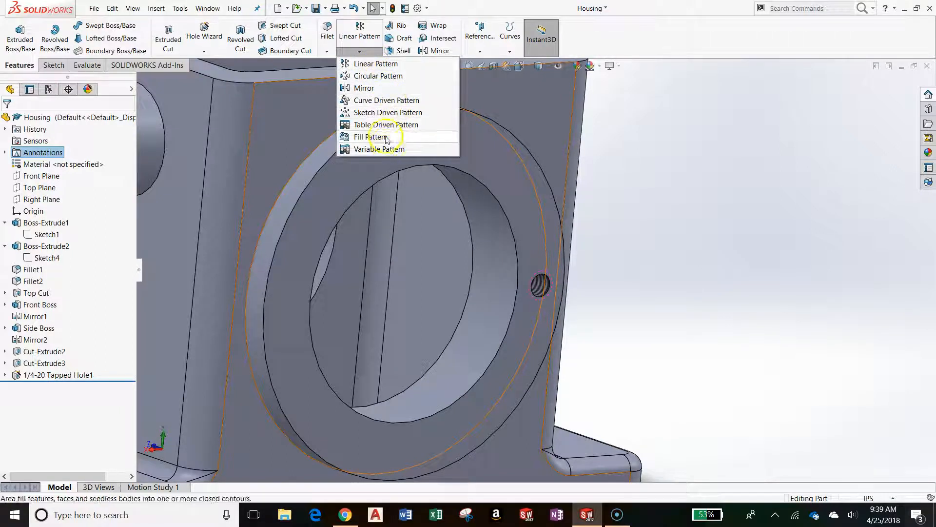
{"action": "left_click", "coordinate": [387, 77]}
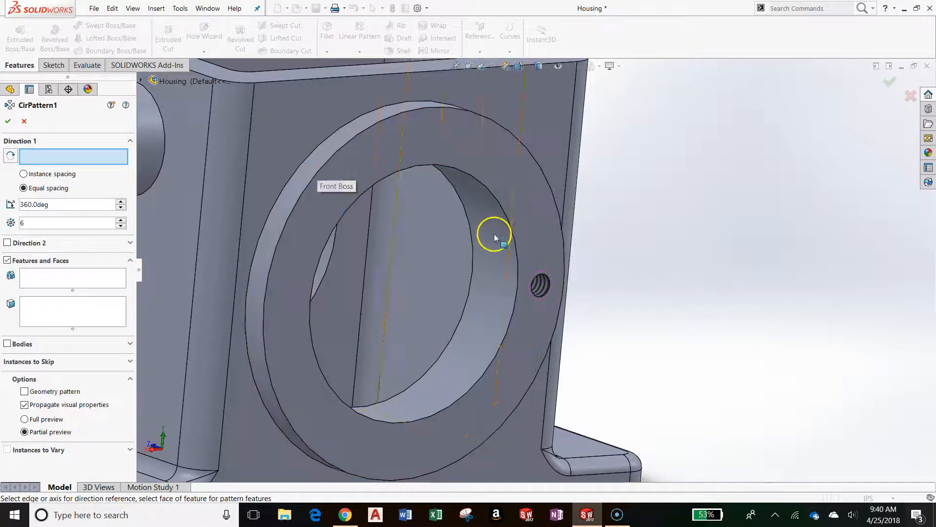
{"action": "left_click", "coordinate": [497, 251]}
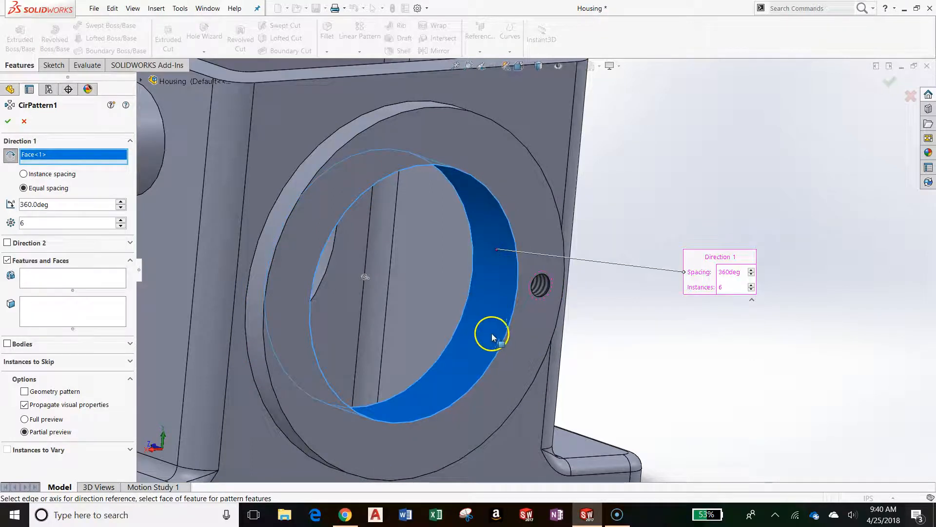
{"action": "left_click", "coordinate": [35, 223]}
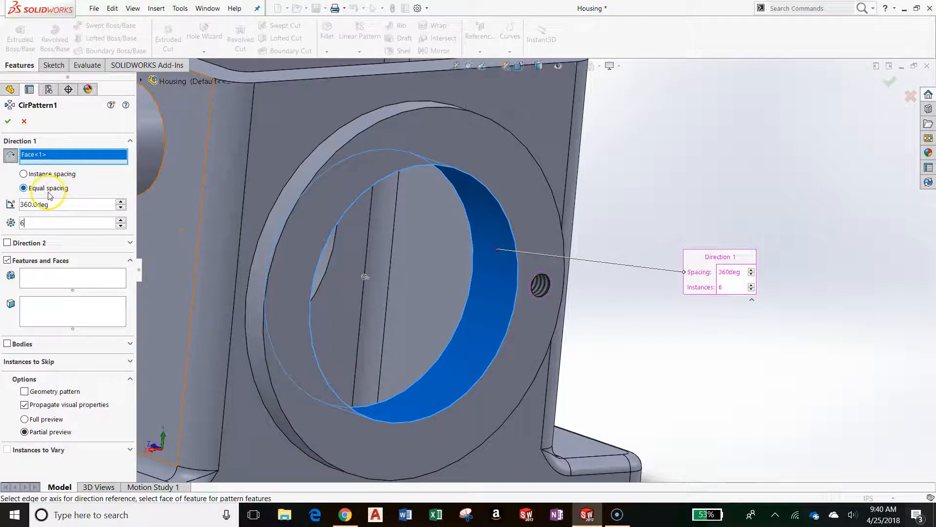
{"action": "left_click", "coordinate": [41, 278]}
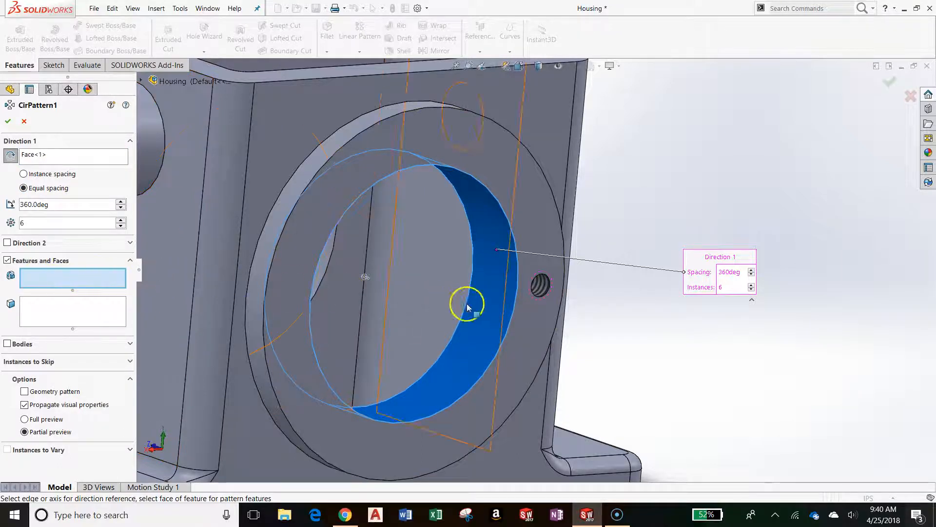
{"action": "left_click", "coordinate": [542, 290]}
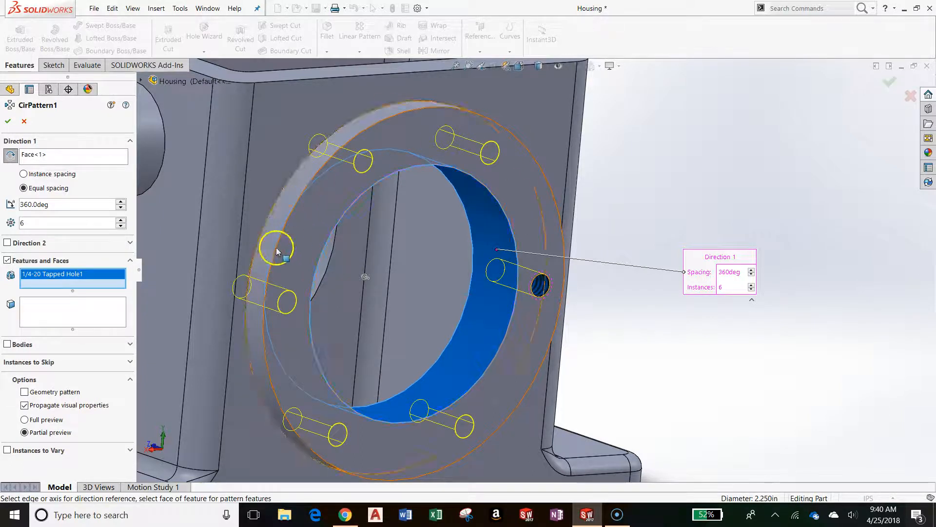
{"action": "middle_click_drag", "start_coordinate": [350, 387], "coordinate": [361, 430]}
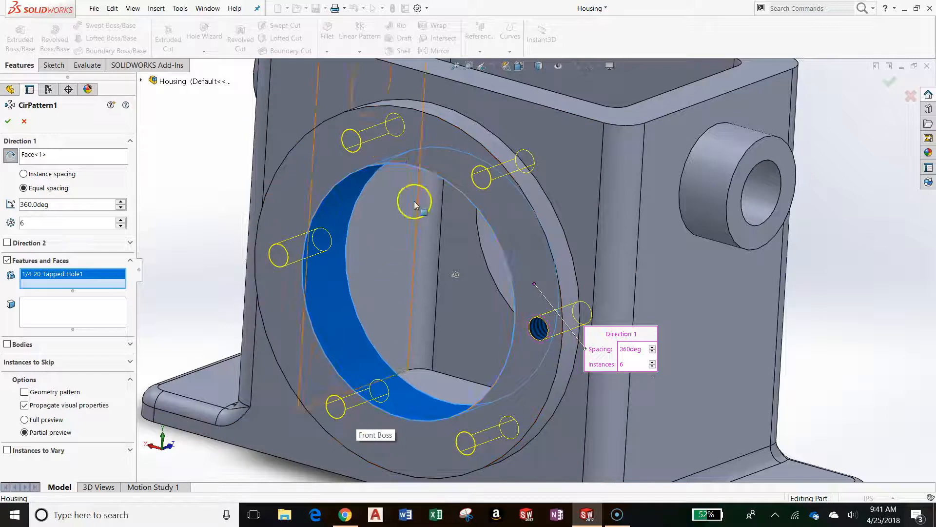
{"action": "left_click", "coordinate": [9, 122]}
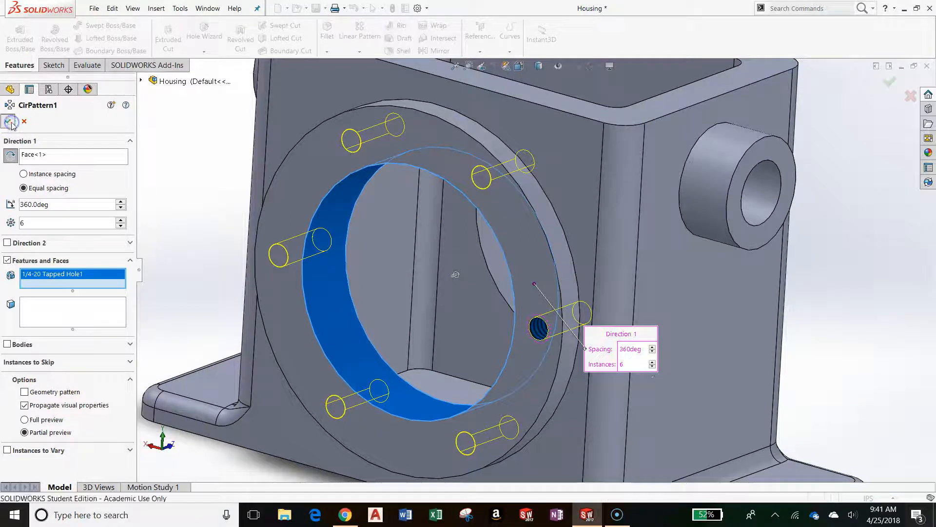
Step: Compare the original tapped hole with the circular pattern by highlighting each feature on the model
{"action": "left_click", "coordinate": [49, 375]}
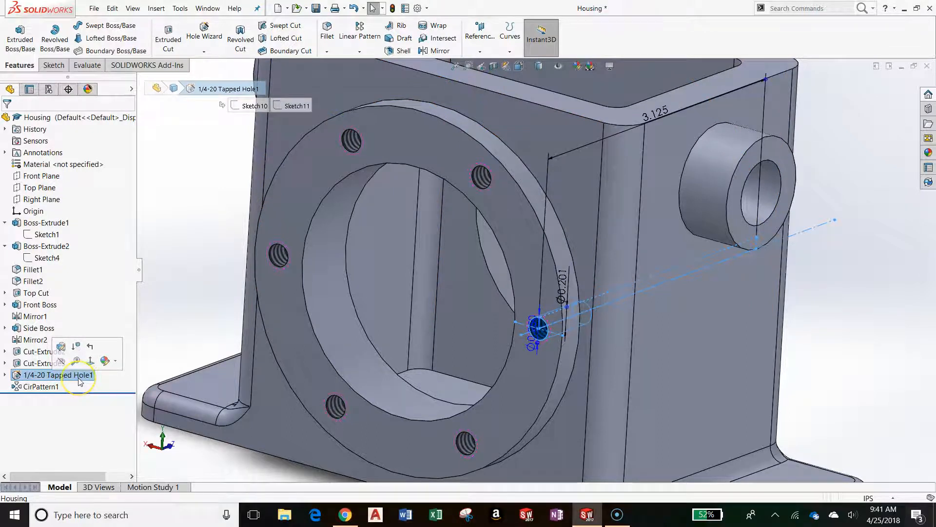
{"action": "left_click", "coordinate": [47, 386]}
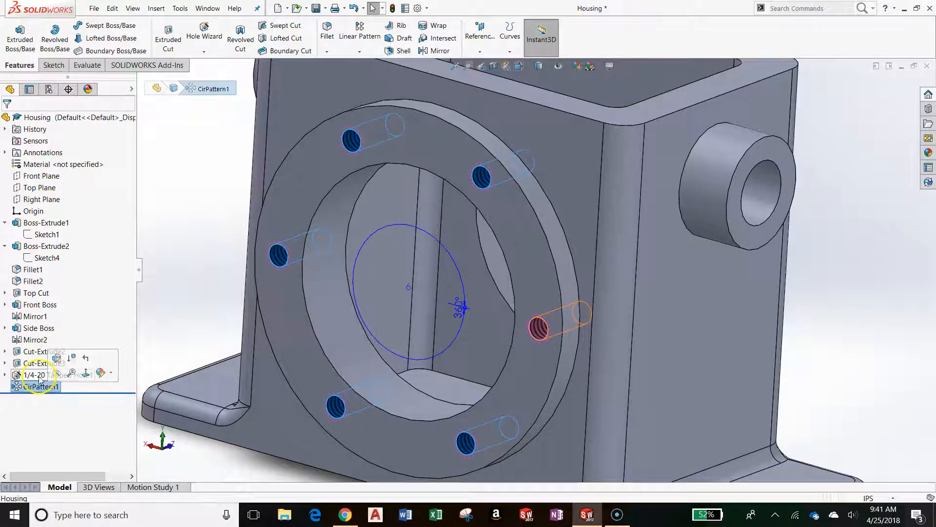
{"action": "left_click", "coordinate": [54, 376]}
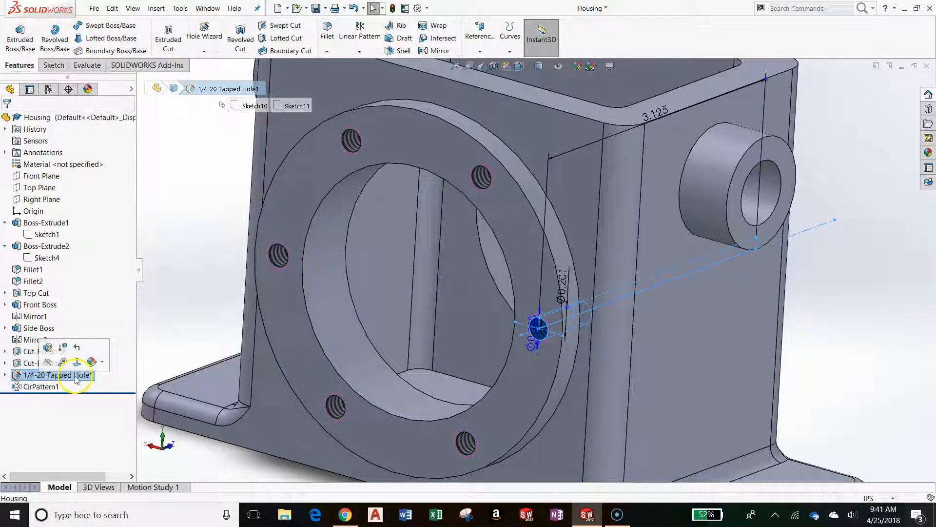
{"action": "left_click", "coordinate": [50, 387]}
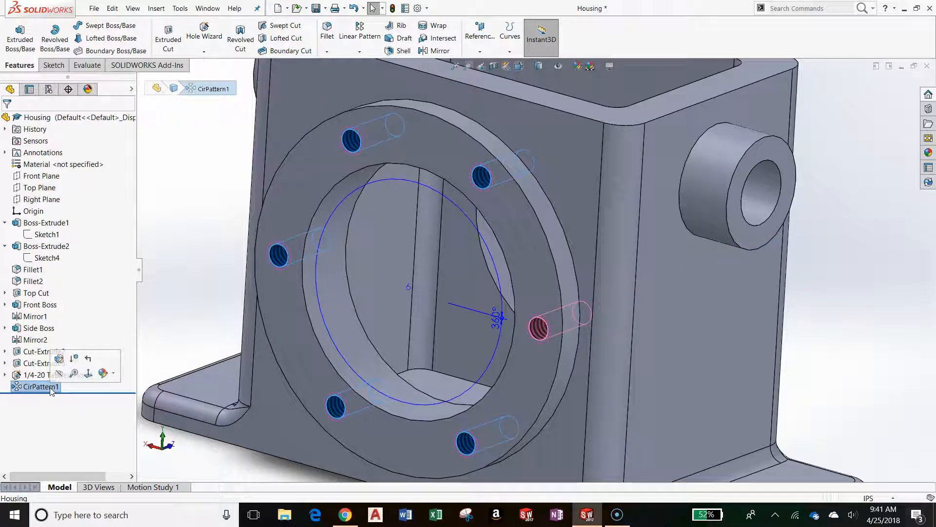
{"action": "left_click", "coordinate": [847, 341]}
Step: Examine the patterned holes on the front boss and the matching boss on the opposite side of the housing
{"action": "key", "text": "f"}
{"action": "scroll", "coordinate": [592, 223], "scroll_direction": "down", "scroll_amount": 3}
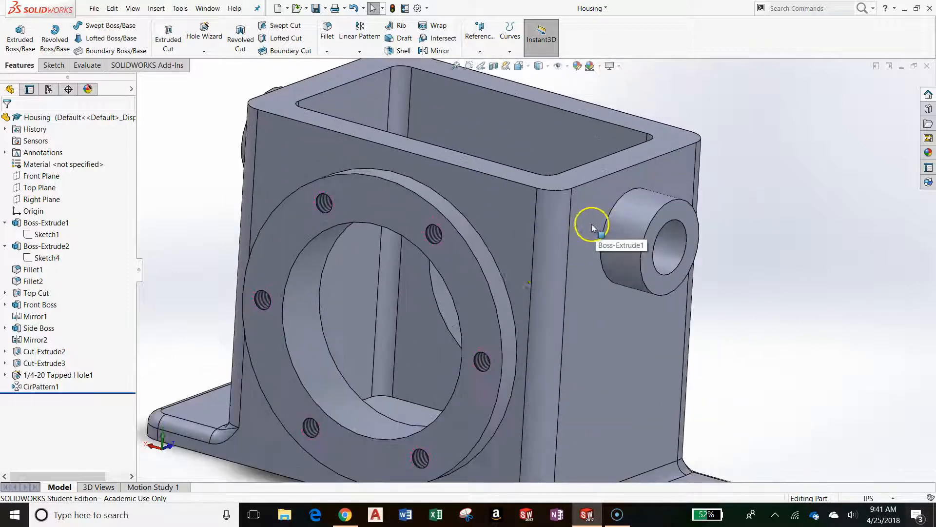
{"action": "scroll", "coordinate": [489, 349], "scroll_direction": "up", "scroll_amount": 2}
{"action": "scroll", "coordinate": [482, 352], "scroll_direction": "down", "scroll_amount": 1}
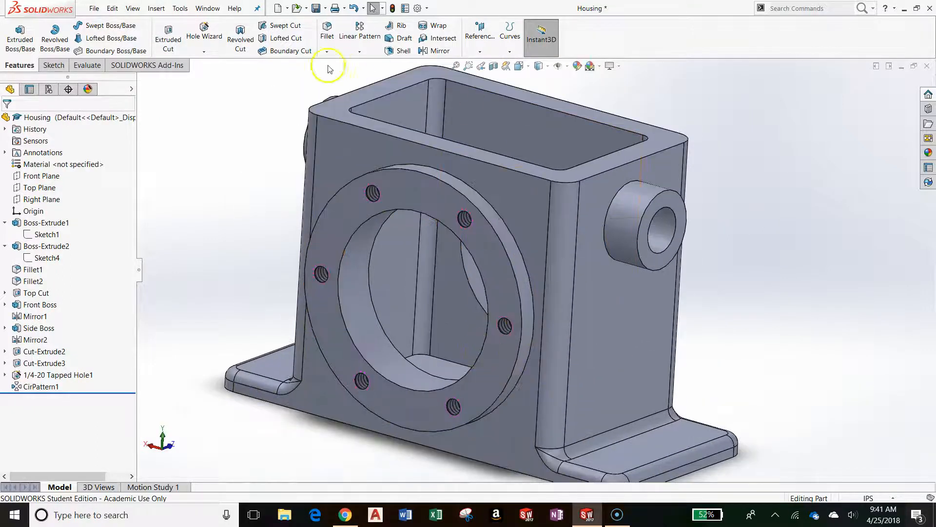
{"action": "middle_click_drag", "start_coordinate": [373, 200], "coordinate": [535, 238]}
{"action": "middle_click_drag", "start_coordinate": [490, 291], "coordinate": [607, 237]}
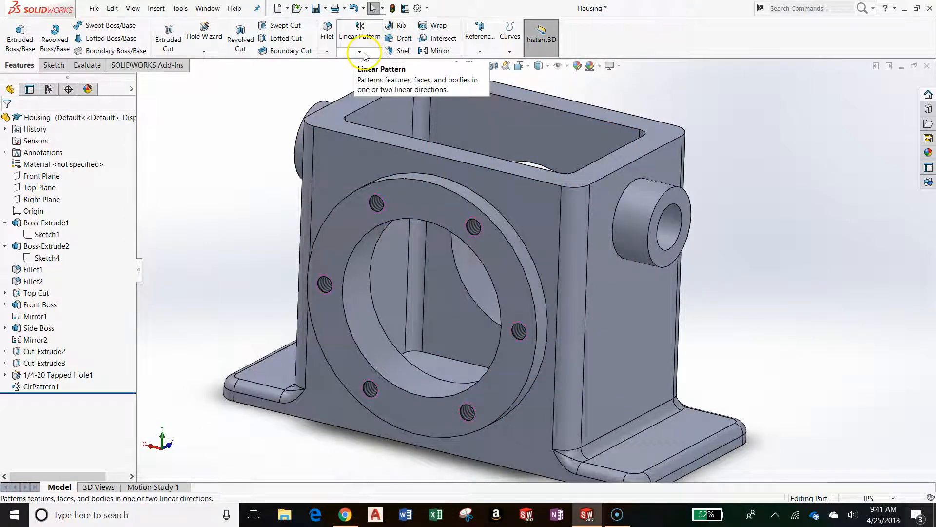
{"action": "middle_click_drag", "start_coordinate": [470, 208], "coordinate": [452, 195]}
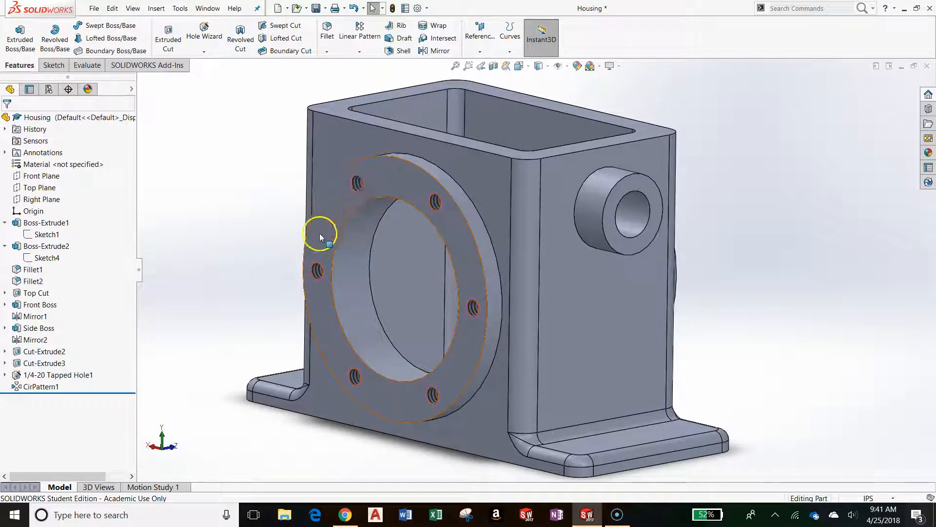
{"action": "middle_click_drag", "start_coordinate": [508, 324], "coordinate": [406, 301]}
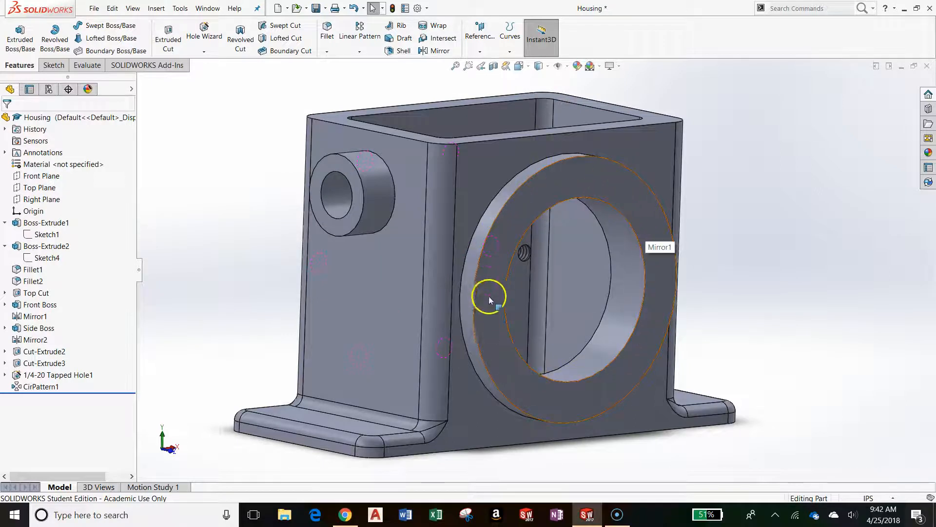
{"action": "middle_click_drag", "start_coordinate": [587, 397], "coordinate": [675, 430]}
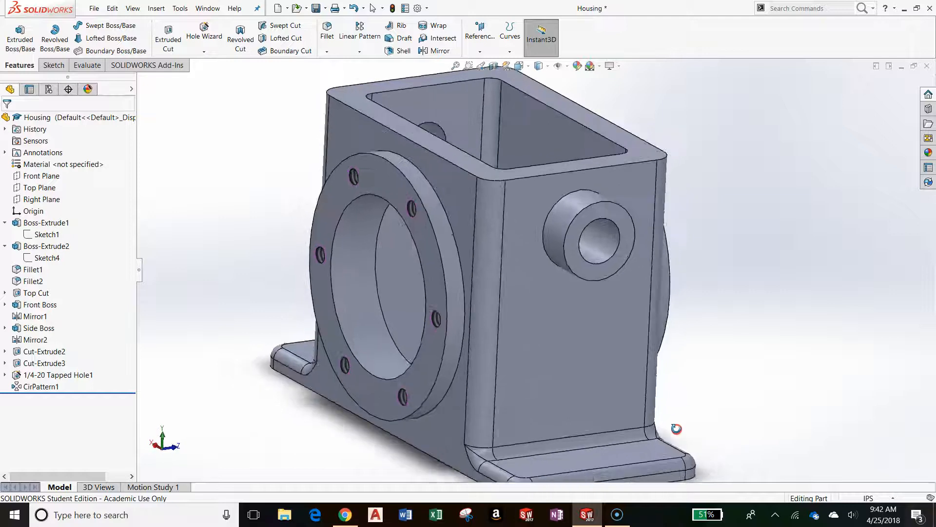
{"action": "scroll", "coordinate": [577, 380], "scroll_direction": "up", "scroll_amount": 1}
{"action": "scroll", "coordinate": [574, 370], "scroll_direction": "down", "scroll_amount": 1}
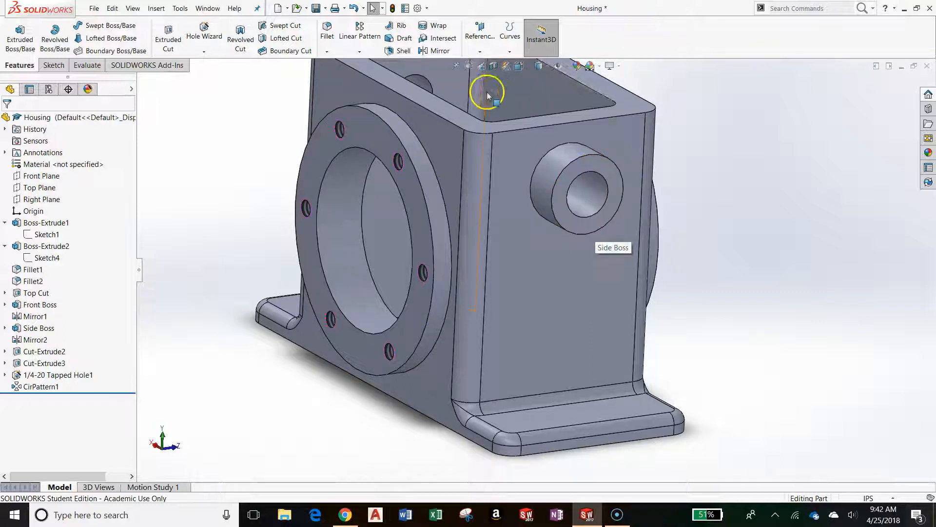
Step: Mirror the 1/4-20 tapped hole and its circular pattern about the Front Plane to the opposite boss
{"action": "left_click", "coordinate": [441, 51]}
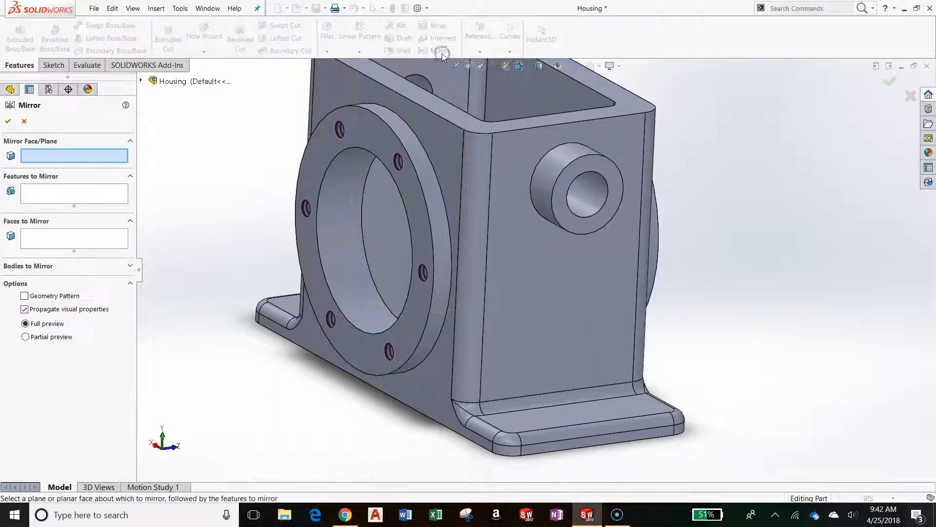
{"action": "scroll", "coordinate": [507, 160], "scroll_direction": "up", "scroll_amount": 3}
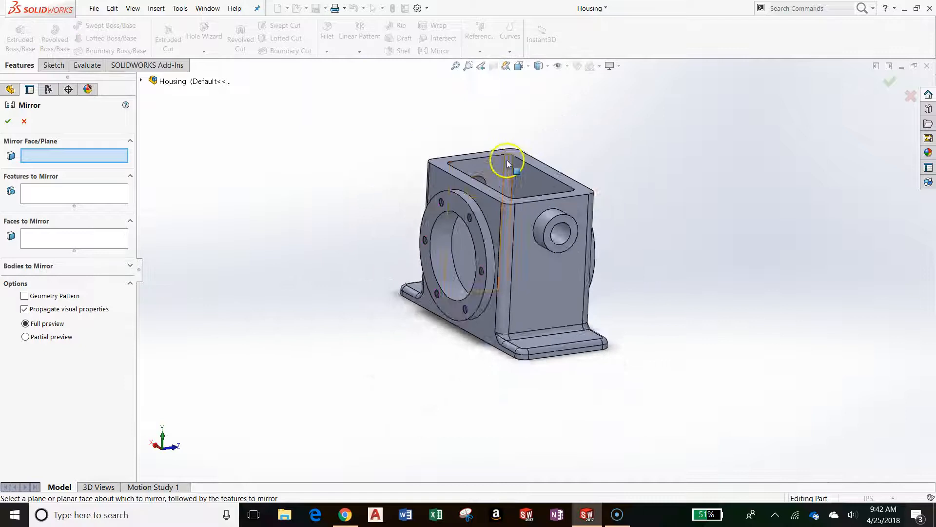
{"action": "scroll", "coordinate": [574, 308], "scroll_direction": "down", "scroll_amount": 2}
{"action": "scroll", "coordinate": [575, 310], "scroll_direction": "down", "scroll_amount": 1}
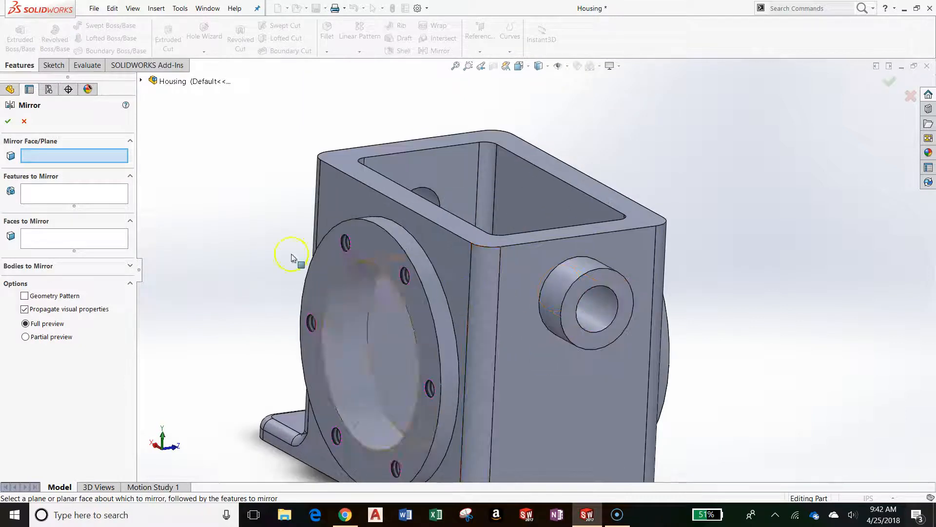
{"action": "left_click", "coordinate": [140, 81]}
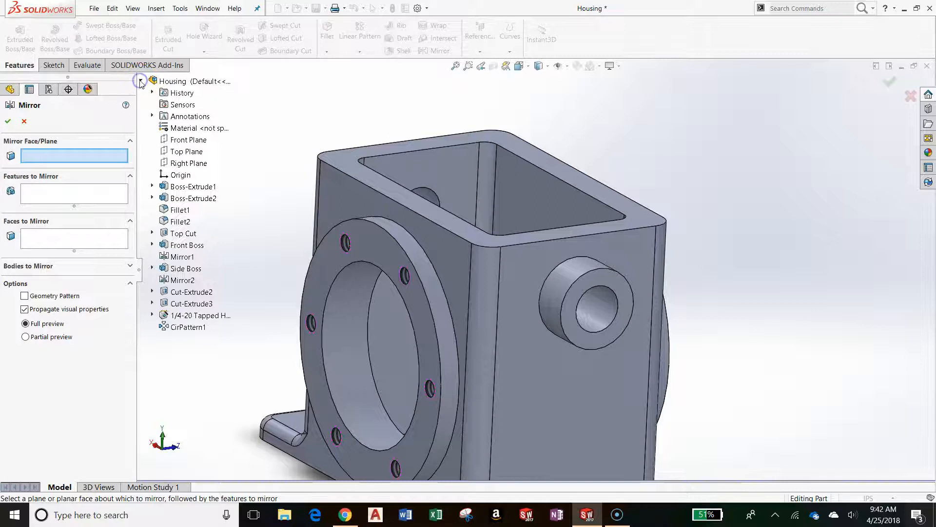
{"action": "left_click", "coordinate": [196, 141]}
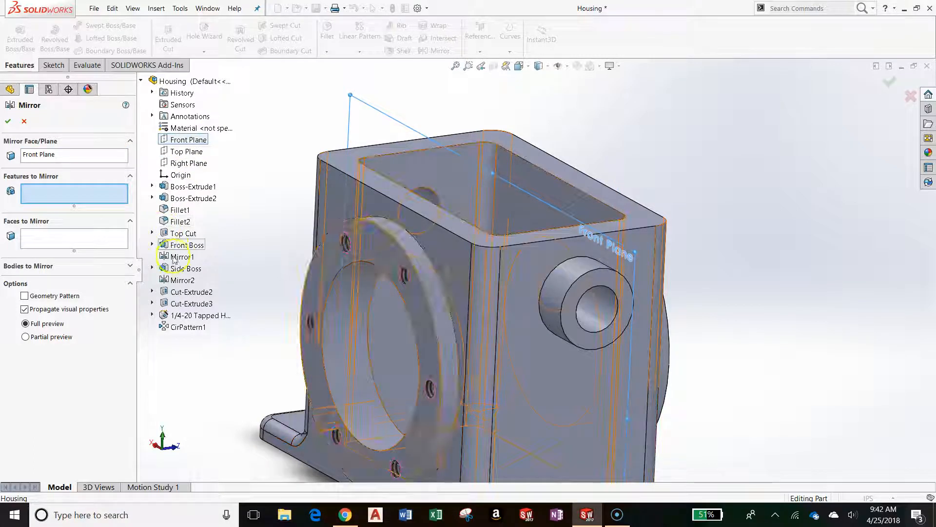
{"action": "left_click", "coordinate": [186, 316]}
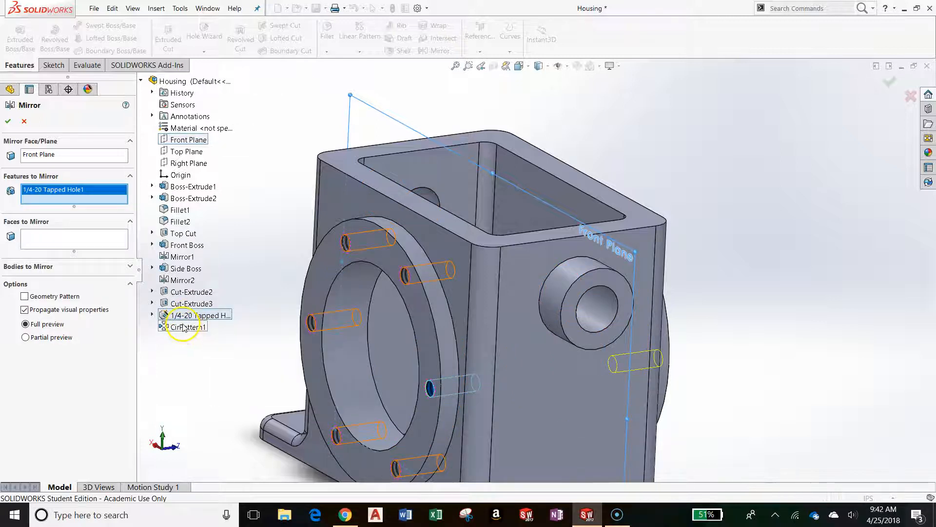
{"action": "left_click", "coordinate": [184, 328]}
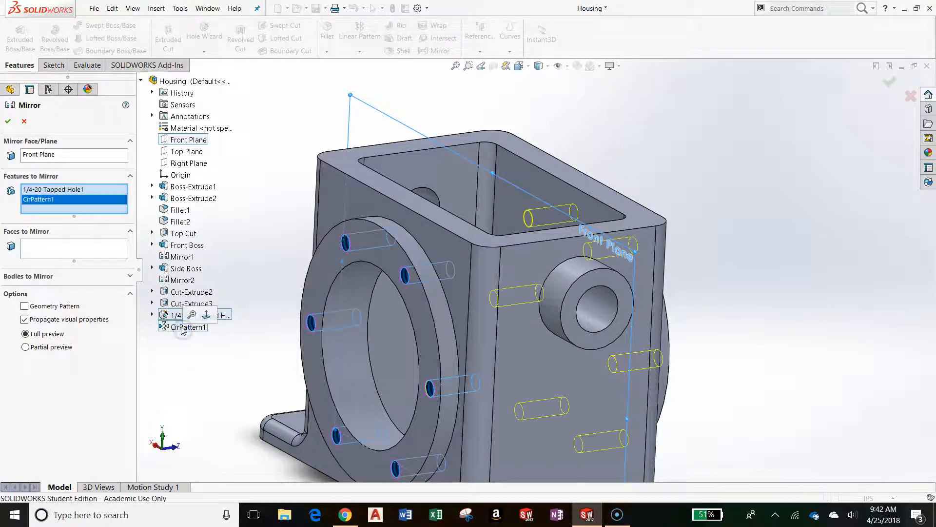
{"action": "scroll", "coordinate": [617, 382], "scroll_direction": "down", "scroll_amount": 3}
{"action": "middle_click_drag", "start_coordinate": [616, 382], "coordinate": [594, 303]}
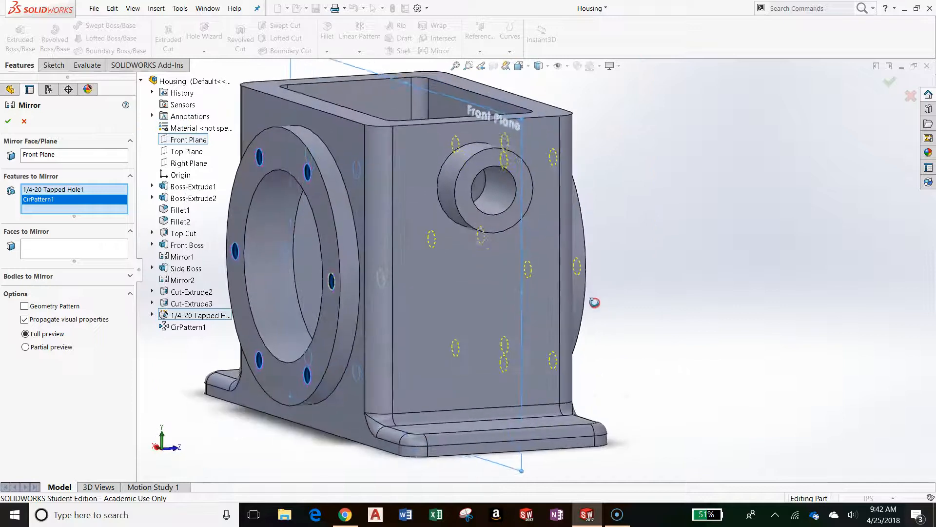
{"action": "left_click", "coordinate": [8, 121]}
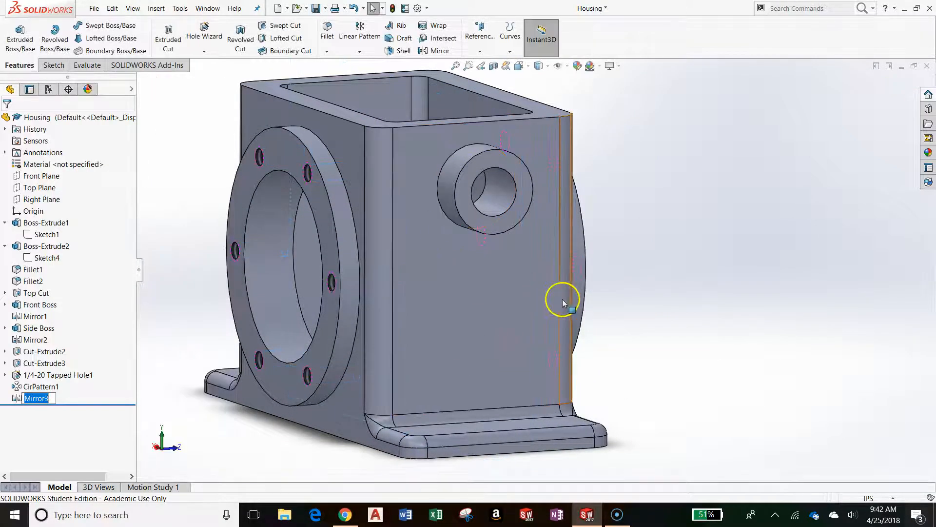
Step: Examine the mirrored tapped holes and their threads on both bosses, outside and through the housing's open top
{"action": "scroll", "coordinate": [561, 292], "scroll_direction": "up", "scroll_amount": 4}
{"action": "scroll", "coordinate": [544, 250], "scroll_direction": "down", "scroll_amount": 3}
{"action": "middle_click_drag", "start_coordinate": [544, 250], "coordinate": [455, 234]}
{"action": "scroll", "coordinate": [454, 234], "scroll_direction": "up", "scroll_amount": 6}
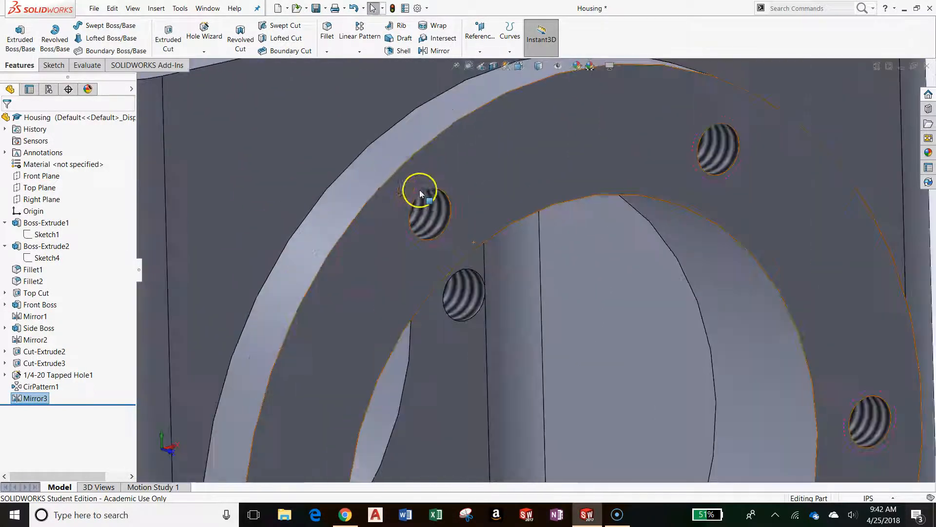
{"action": "scroll", "coordinate": [454, 235], "scroll_direction": "down", "scroll_amount": 6}
{"action": "middle_click_drag", "start_coordinate": [469, 266], "coordinate": [596, 327]}
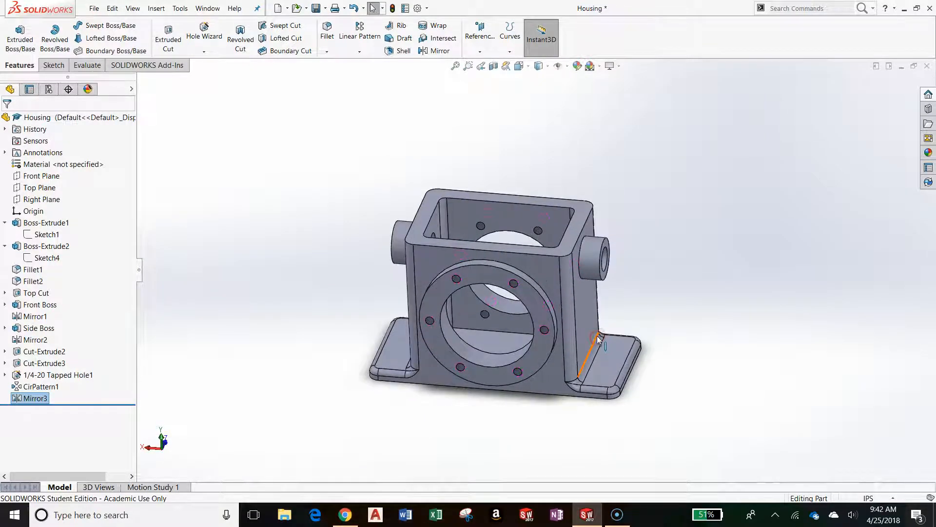
{"action": "left_click", "coordinate": [594, 324]}
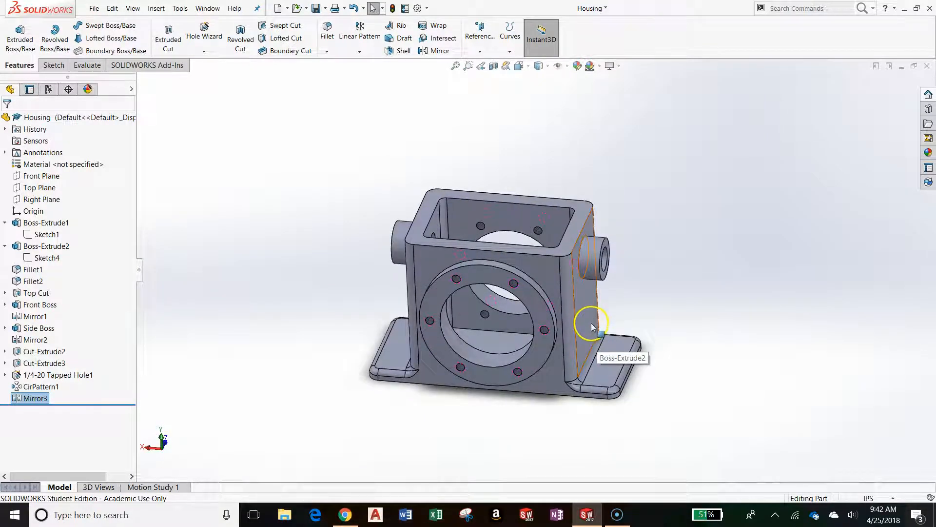
{"action": "scroll", "coordinate": [631, 239], "scroll_direction": "down", "scroll_amount": 5}
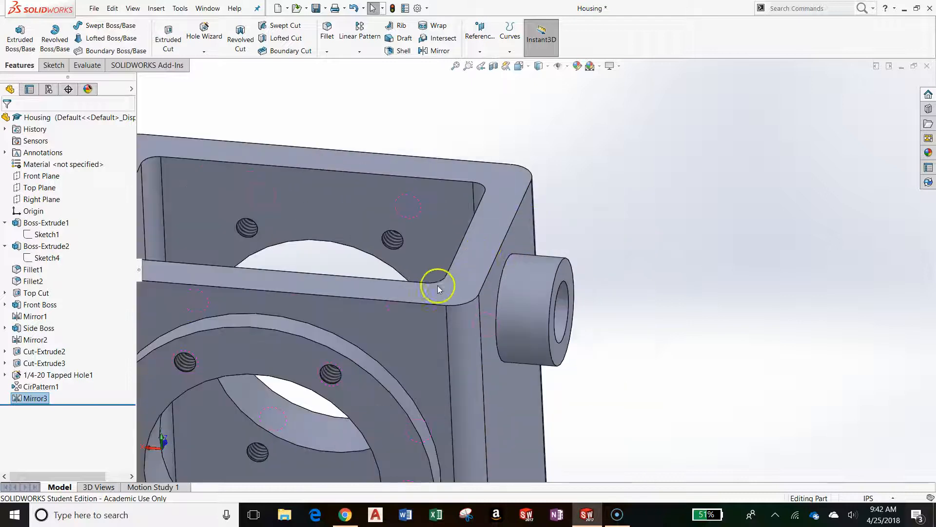
{"action": "scroll", "coordinate": [436, 286], "scroll_direction": "up", "scroll_amount": 4}
{"action": "scroll", "coordinate": [379, 281], "scroll_direction": "down", "scroll_amount": 5}
{"action": "mouse_move", "coordinate": [418, 269]}
{"action": "middle_mouse_down"}
{"action": "mouse_move", "coordinate": [426, 301]}
{"action": "mouse_move", "coordinate": [414, 278]}
{"action": "middle_mouse_up"}
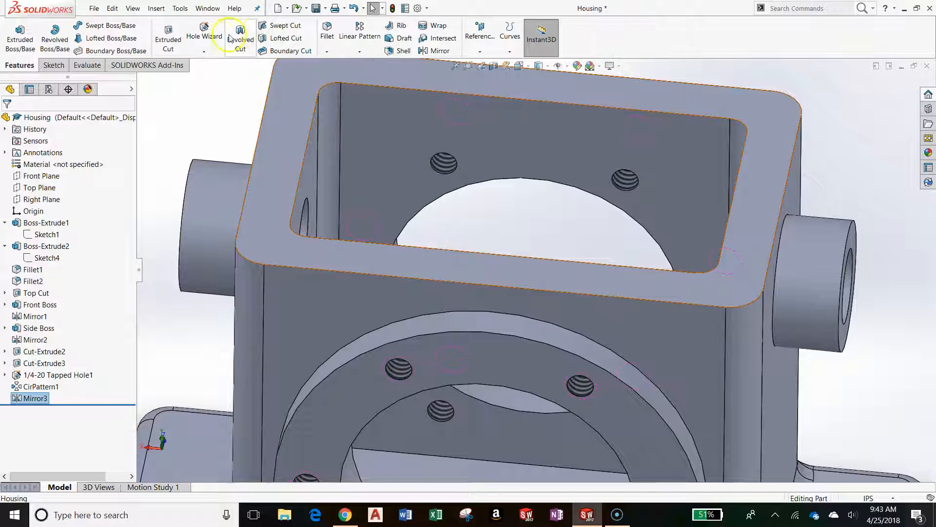
Step: Set up a new Hole Wizard ANSI Inch tapped hole with size #6-32 and a Blind end condition
{"action": "left_click", "coordinate": [209, 37]}
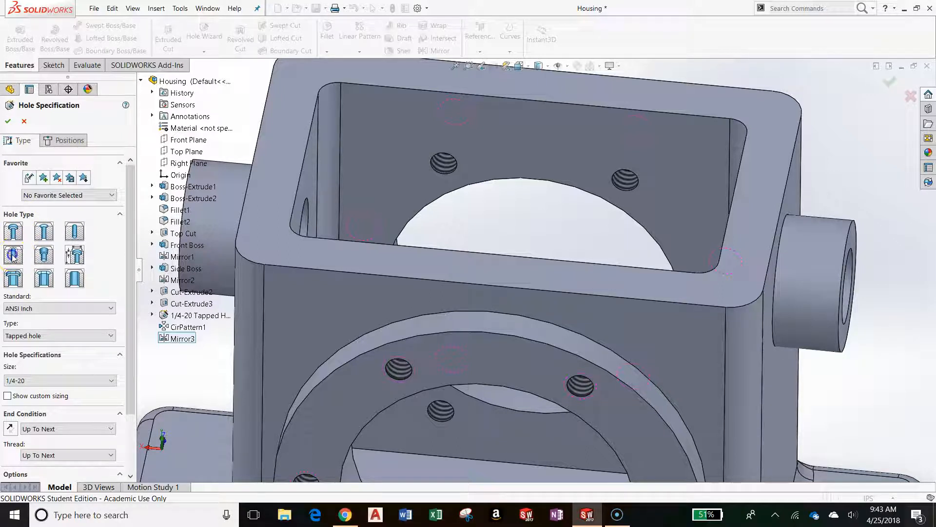
{"action": "left_click", "coordinate": [48, 380]}
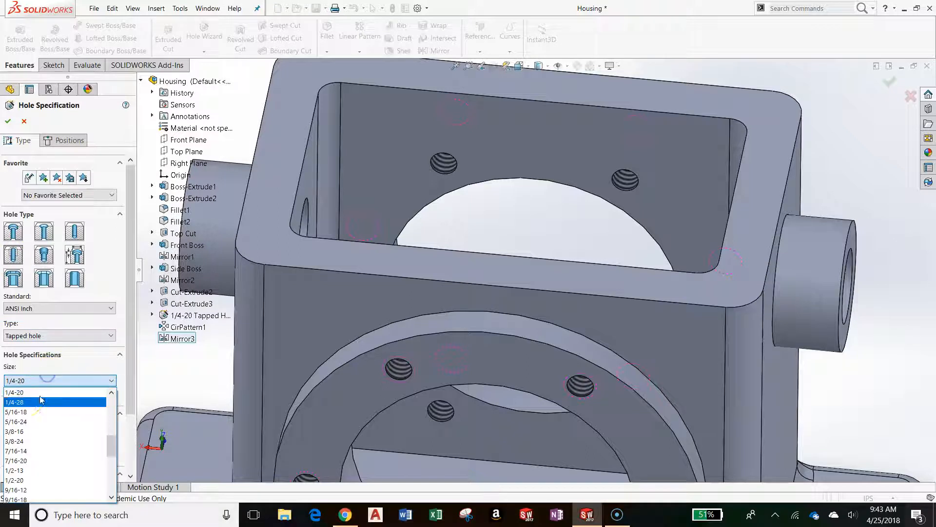
{"action": "scroll", "coordinate": [30, 415], "scroll_direction": "up", "scroll_amount": 2}
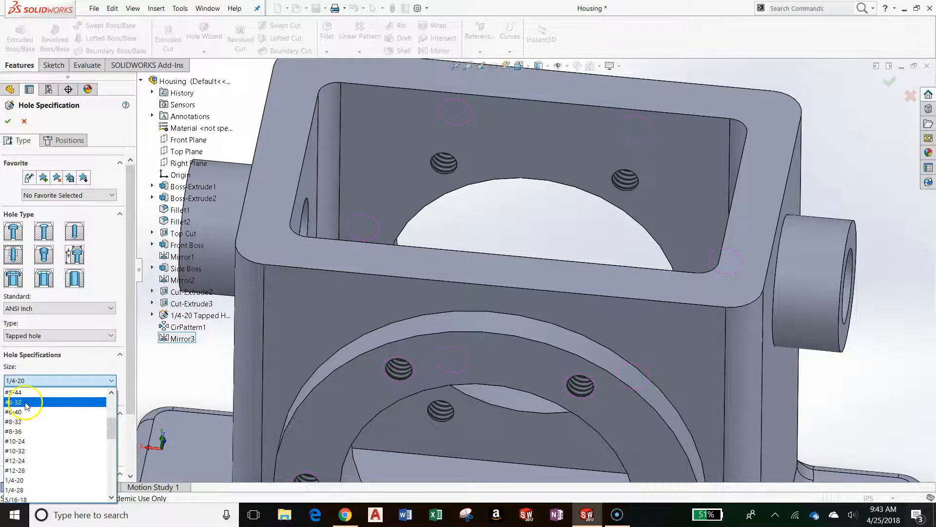
{"action": "left_click", "coordinate": [26, 403]}
{"action": "scroll", "coordinate": [96, 412], "scroll_direction": "down", "scroll_amount": 3}
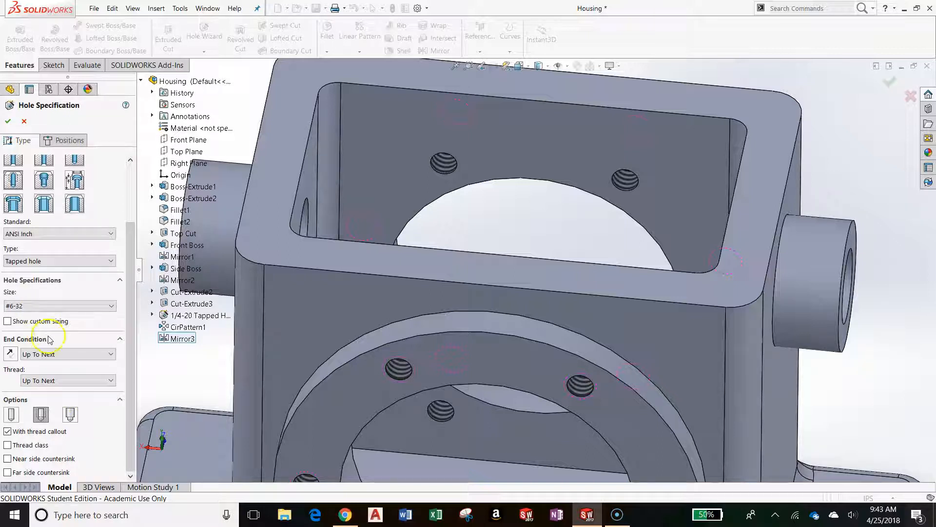
{"action": "left_click", "coordinate": [57, 354]}
{"action": "left_click", "coordinate": [62, 366]}
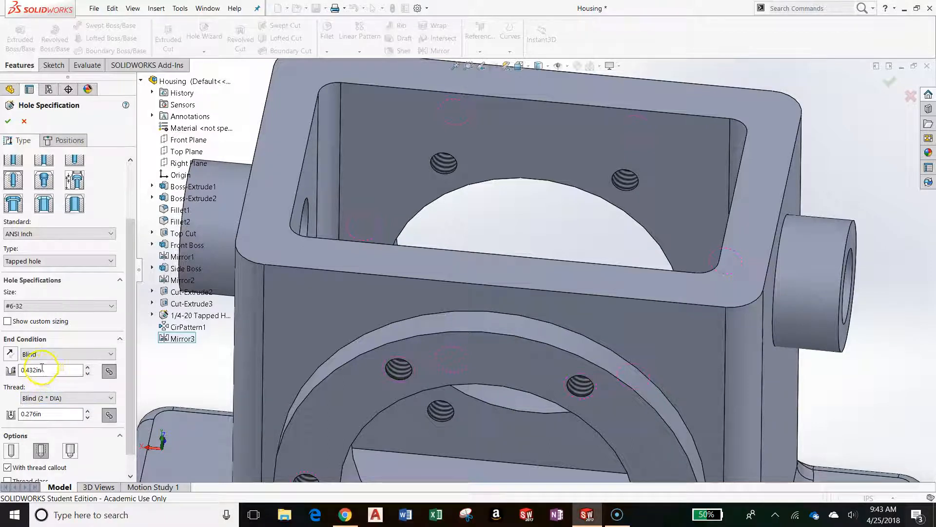
{"action": "scroll", "coordinate": [63, 414], "scroll_direction": "down", "scroll_amount": 1}
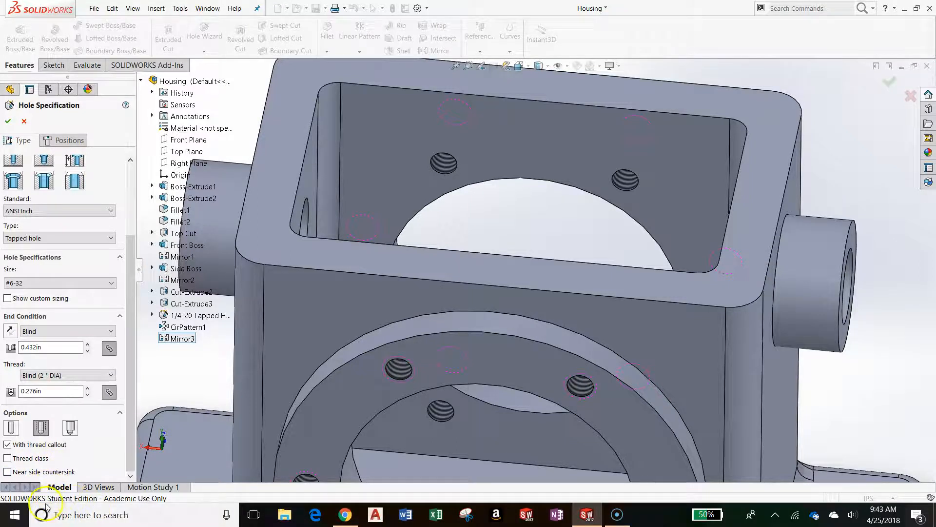
Step: Position the first #6-32 hole on the housing's top rim face, at the centre of a near corner's outer arc on the negative X side
{"action": "left_click", "coordinate": [69, 140]}
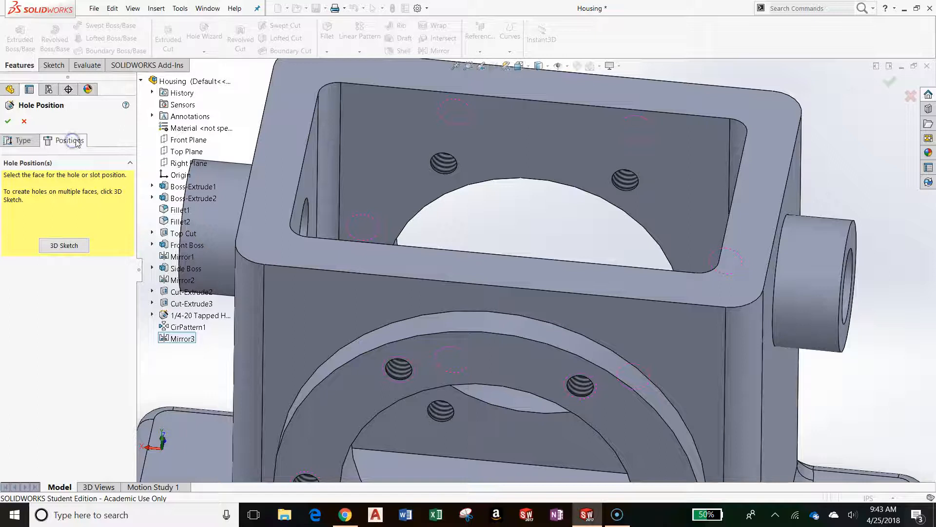
{"action": "left_click", "coordinate": [276, 208]}
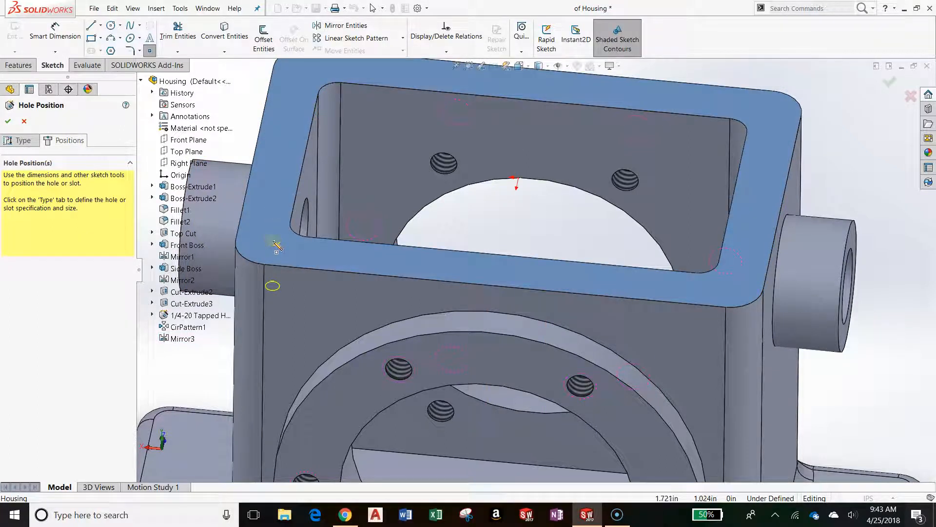
{"action": "middle_click_drag", "start_coordinate": [469, 267], "coordinate": [470, 390]}
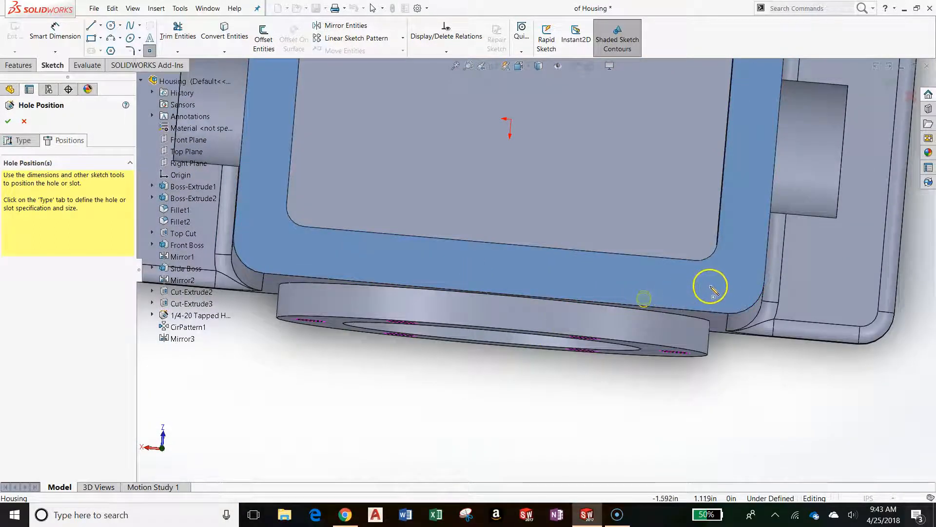
{"action": "scroll", "coordinate": [730, 288], "scroll_direction": "up", "scroll_amount": 2}
{"action": "scroll", "coordinate": [682, 275], "scroll_direction": "down", "scroll_amount": 4}
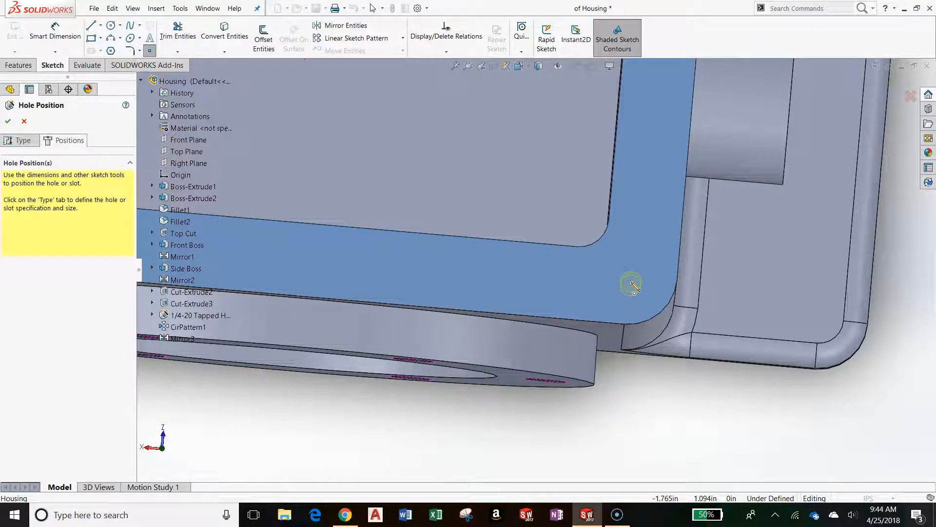
{"action": "left_click", "coordinate": [629, 275]}
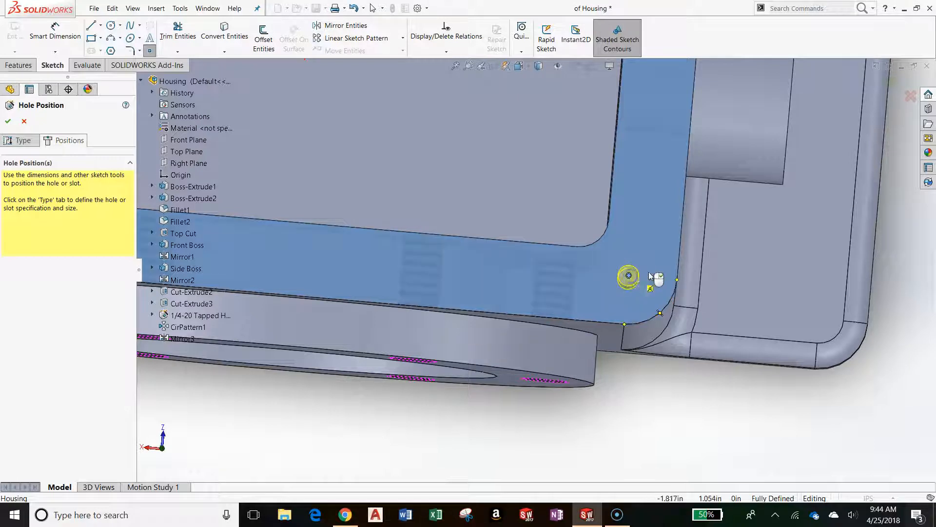
Step: Add hole positions at the outer arc centres of the two far corners of the top rim face
{"action": "scroll", "coordinate": [627, 276], "scroll_direction": "up", "scroll_amount": 10}
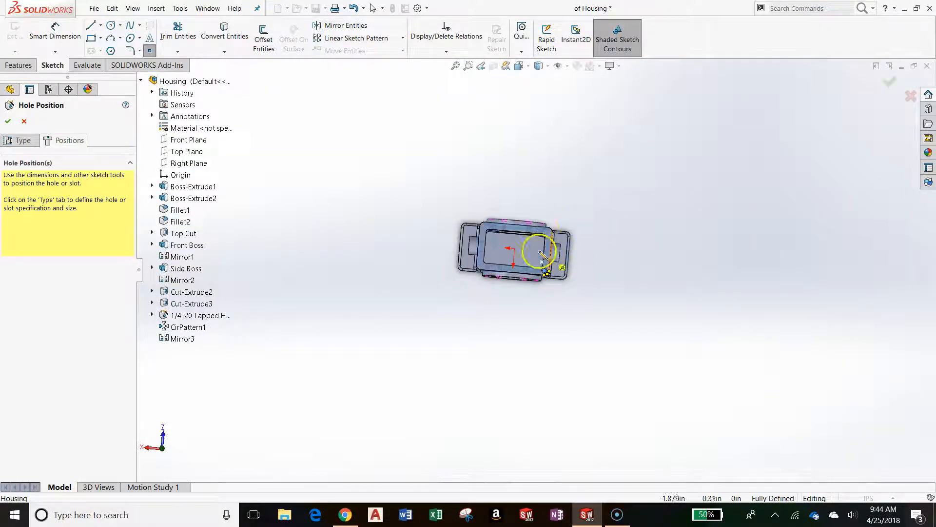
{"action": "scroll", "coordinate": [539, 253], "scroll_direction": "down", "scroll_amount": 10}
{"action": "scroll", "coordinate": [539, 253], "scroll_direction": "down", "scroll_amount": 3}
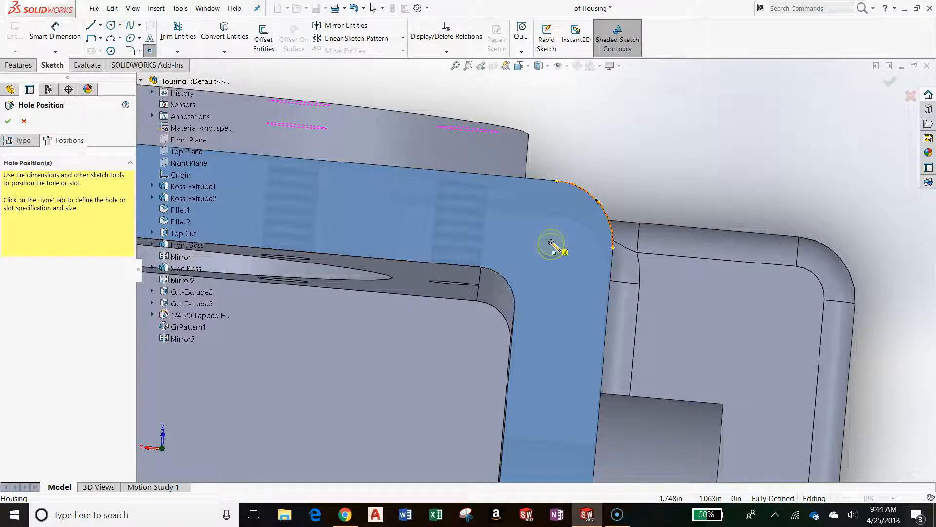
{"action": "scroll", "coordinate": [470, 287], "scroll_direction": "up", "scroll_amount": 8}
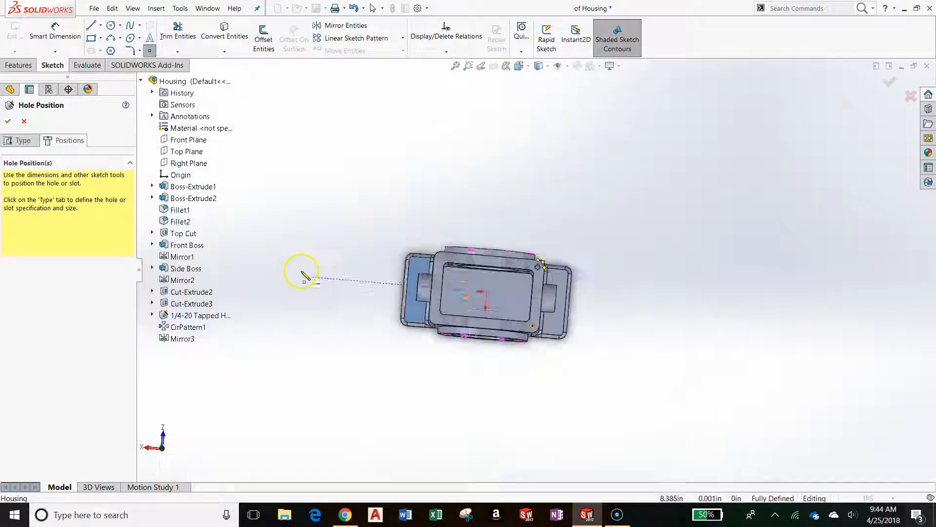
{"action": "scroll", "coordinate": [483, 268], "scroll_direction": "down", "scroll_amount": 8}
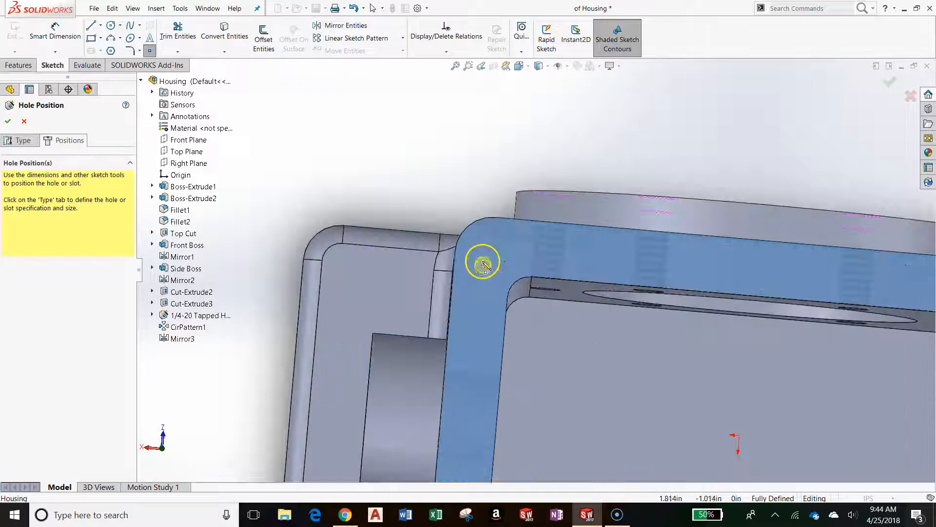
{"action": "scroll", "coordinate": [483, 264], "scroll_direction": "down", "scroll_amount": 2}
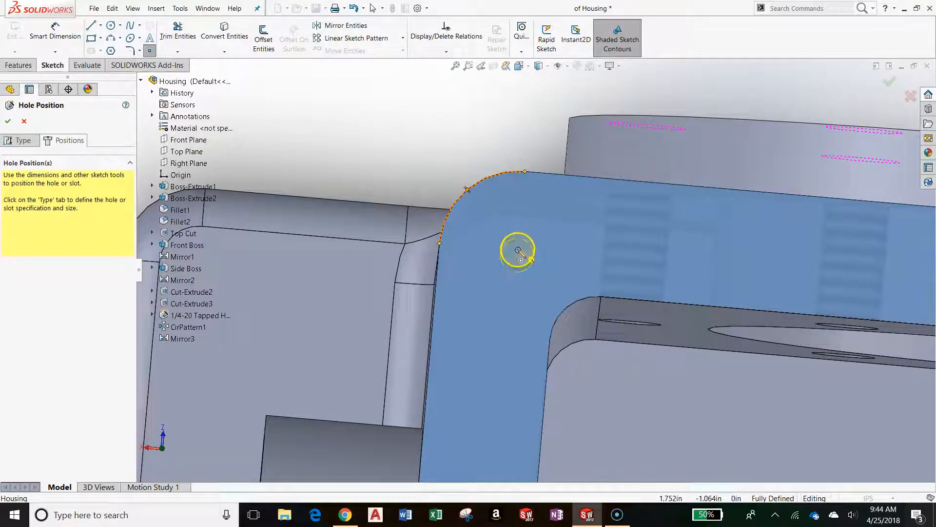
Step: Add the fourth hole position at the remaining near corner's outer arc centre on the top rim, and stop placing points
{"action": "scroll", "coordinate": [498, 342], "scroll_direction": "up", "scroll_amount": 4}
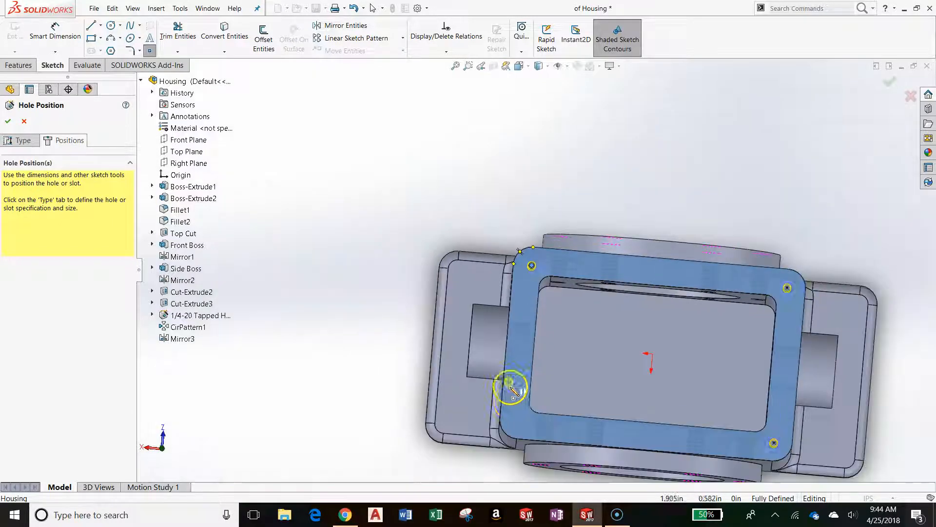
{"action": "scroll", "coordinate": [513, 405], "scroll_direction": "down", "scroll_amount": 4}
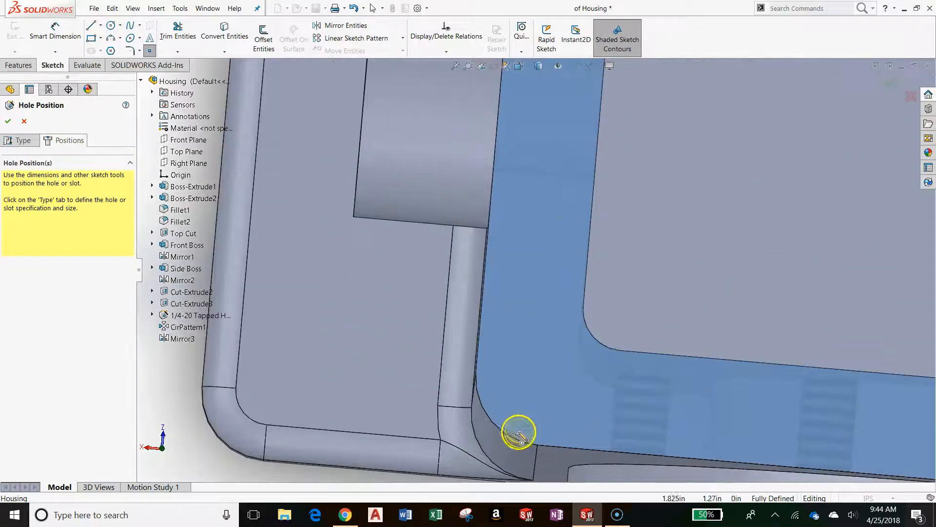
{"action": "left_click", "coordinate": [519, 440]}
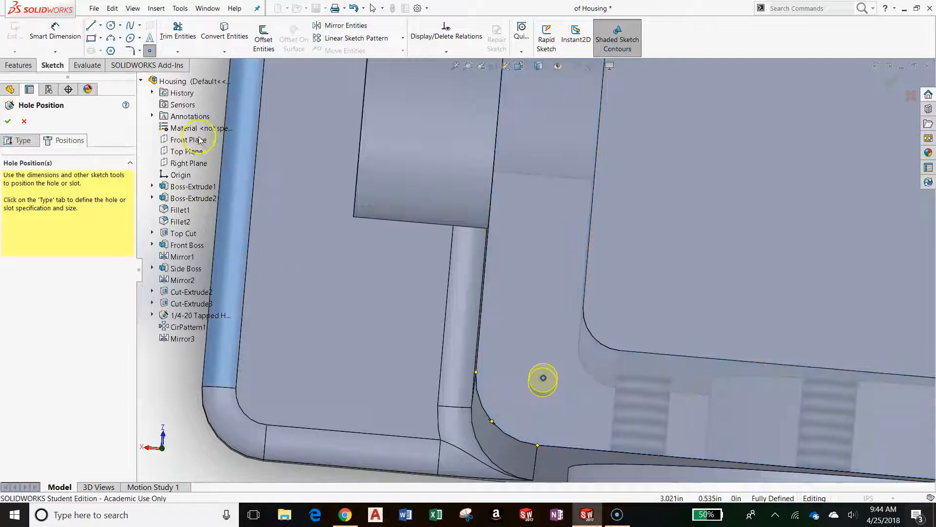
{"action": "left_click", "coordinate": [151, 51]}
{"action": "scroll", "coordinate": [547, 383], "scroll_direction": "up", "scroll_amount": 5}
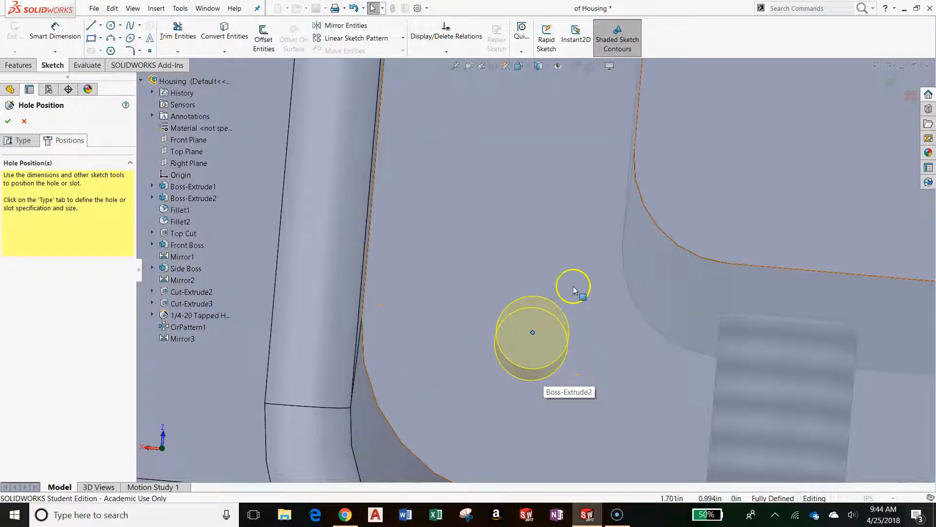
{"action": "scroll", "coordinate": [612, 372], "scroll_direction": "down", "scroll_amount": 4}
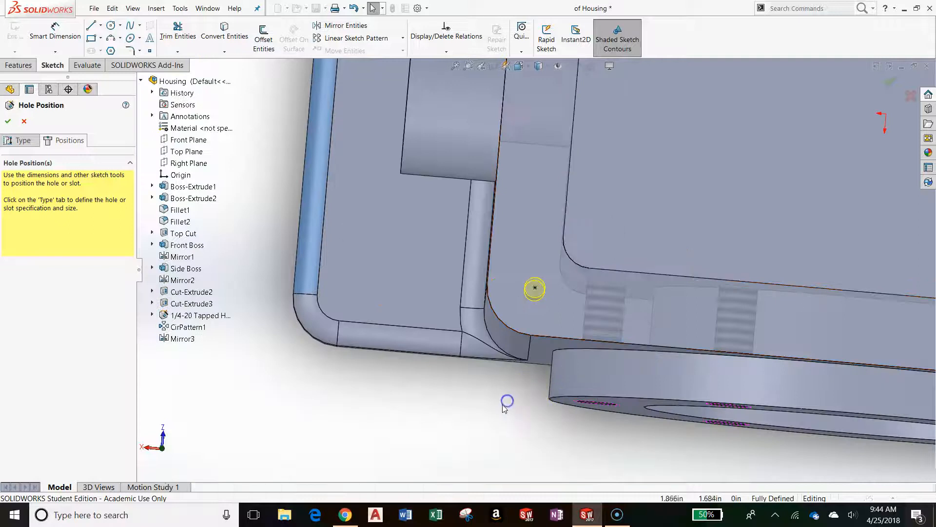
Step: Check the hole preview at each of the four top rim corners and complete the #6-32 tapped hole feature
{"action": "scroll", "coordinate": [530, 288], "scroll_direction": "up", "scroll_amount": 4}
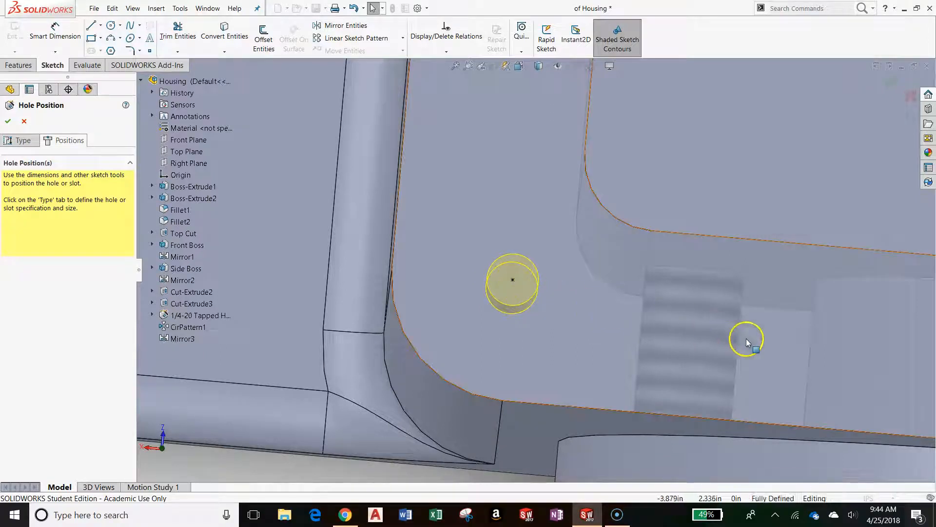
{"action": "scroll", "coordinate": [746, 339], "scroll_direction": "up", "scroll_amount": 10}
{"action": "scroll", "coordinate": [761, 357], "scroll_direction": "down", "scroll_amount": 2}
{"action": "scroll", "coordinate": [485, 293], "scroll_direction": "down", "scroll_amount": 8}
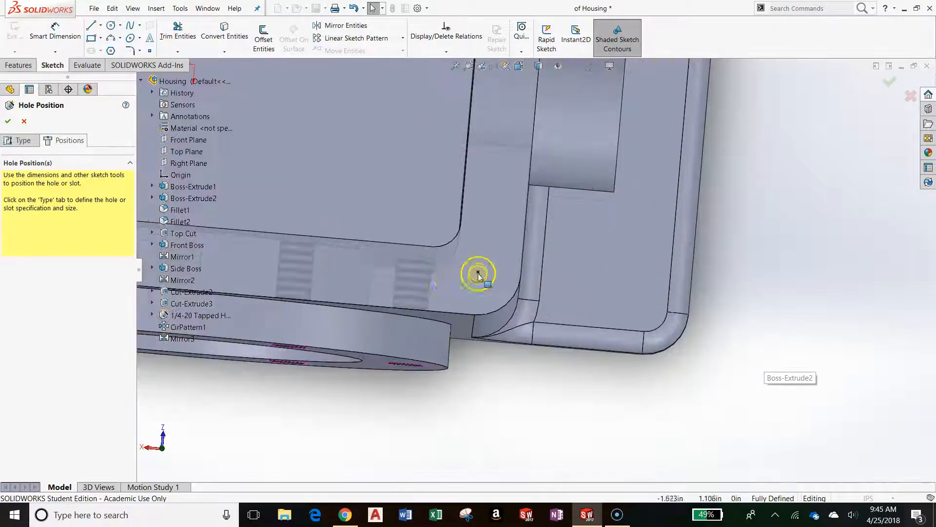
{"action": "scroll", "coordinate": [498, 176], "scroll_direction": "up", "scroll_amount": 8}
{"action": "scroll", "coordinate": [519, 130], "scroll_direction": "down", "scroll_amount": 8}
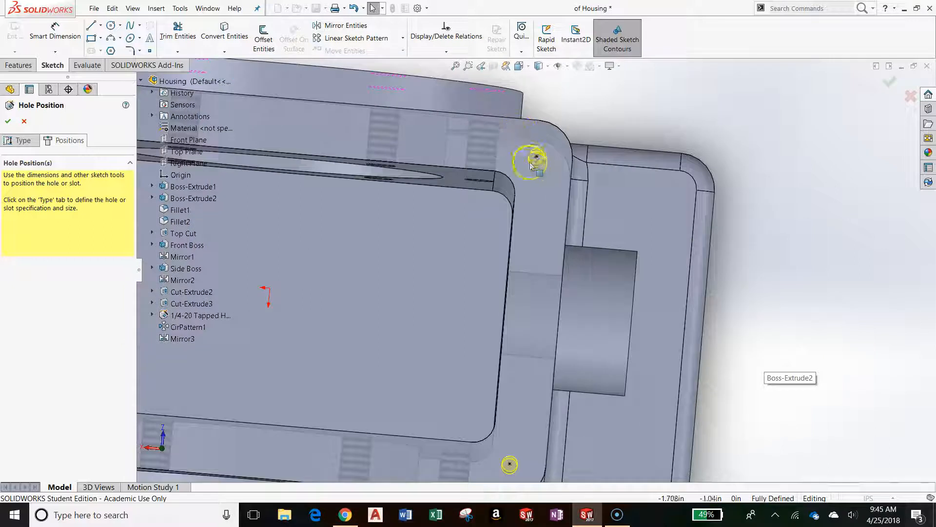
{"action": "scroll", "coordinate": [533, 168], "scroll_direction": "up", "scroll_amount": 8}
{"action": "scroll", "coordinate": [341, 234], "scroll_direction": "down", "scroll_amount": 8}
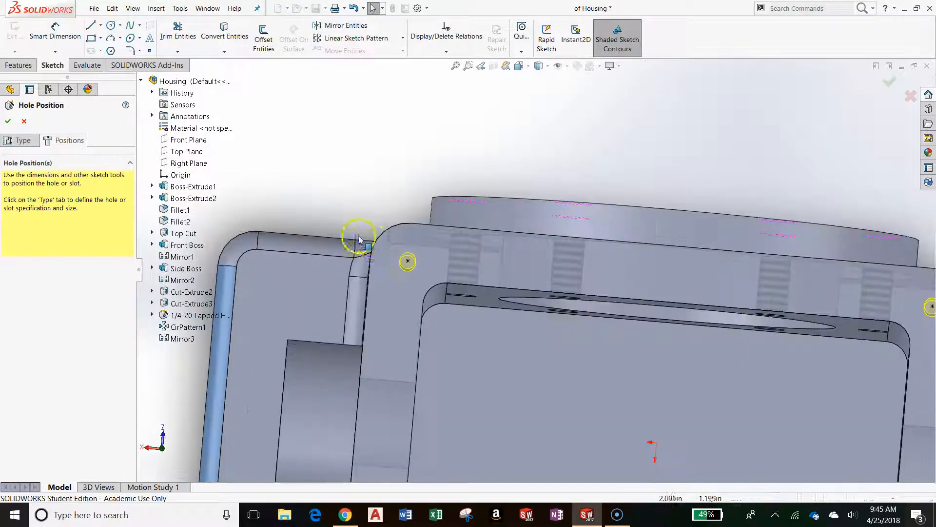
{"action": "scroll", "coordinate": [454, 279], "scroll_direction": "down", "scroll_amount": 2}
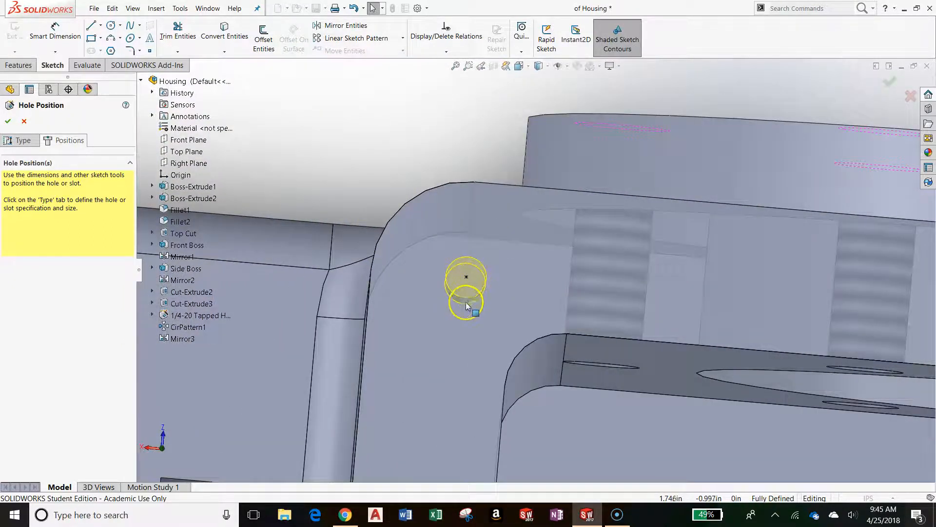
{"action": "scroll", "coordinate": [471, 310], "scroll_direction": "up", "scroll_amount": 10}
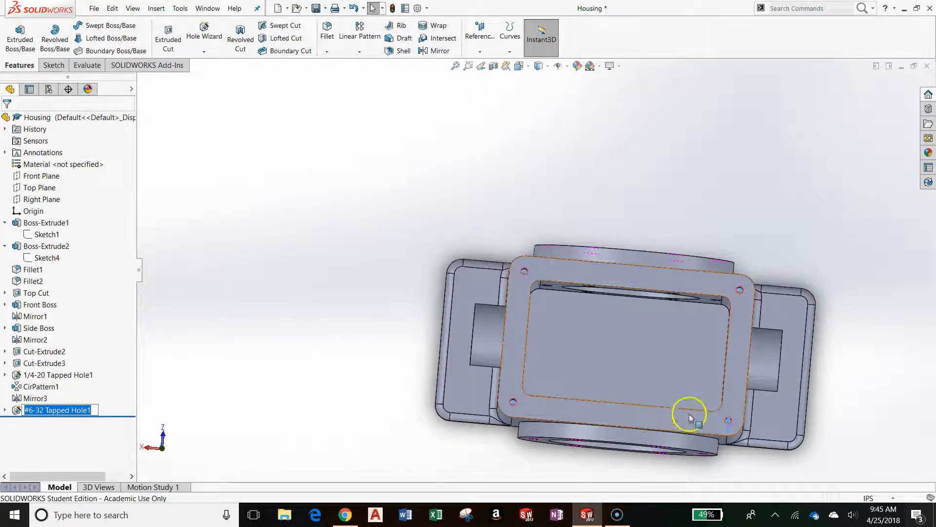
Step: Examine the housing's tapped holes on the top rim and front boss, along with the side boss and base flanges
{"action": "scroll", "coordinate": [689, 419], "scroll_direction": "down", "scroll_amount": 2}
{"action": "middle_click_drag", "start_coordinate": [688, 422], "coordinate": [644, 288]}
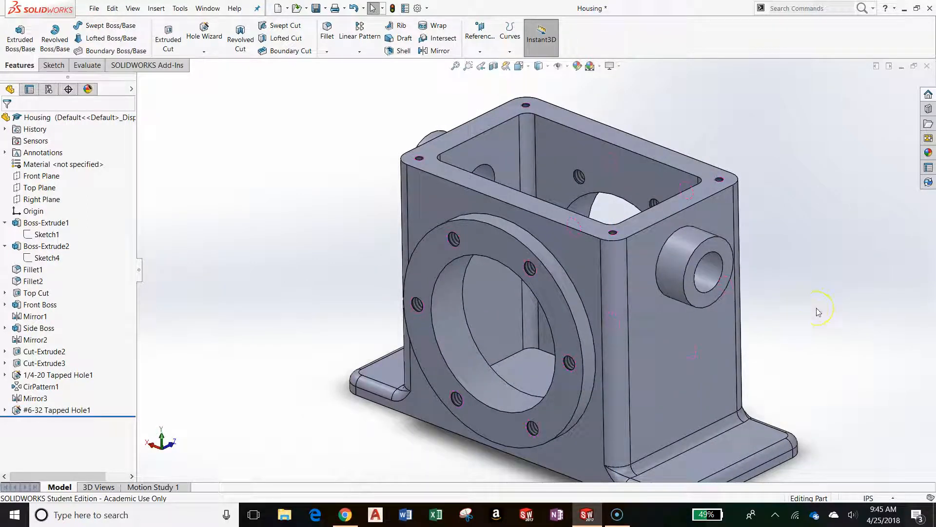
{"action": "scroll", "coordinate": [683, 228], "scroll_direction": "down", "scroll_amount": 2}
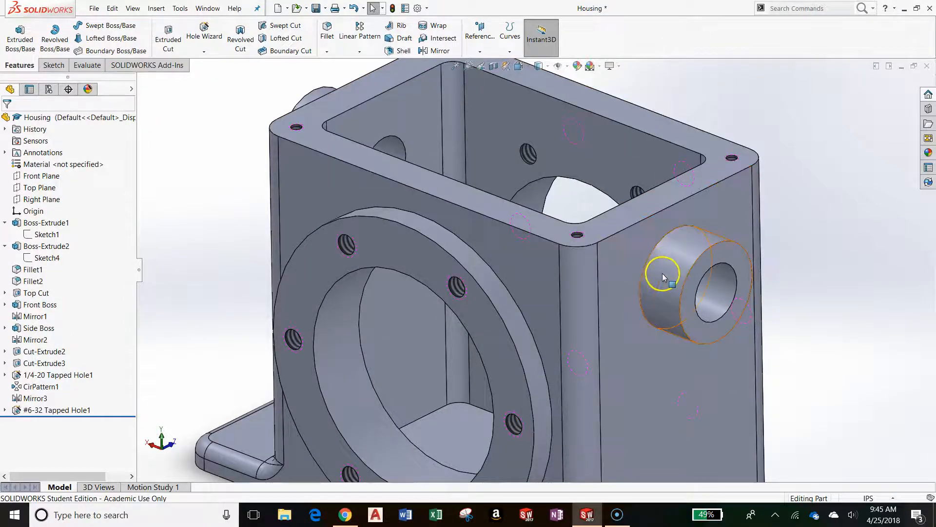
{"action": "scroll", "coordinate": [650, 263], "scroll_direction": "up", "scroll_amount": 1}
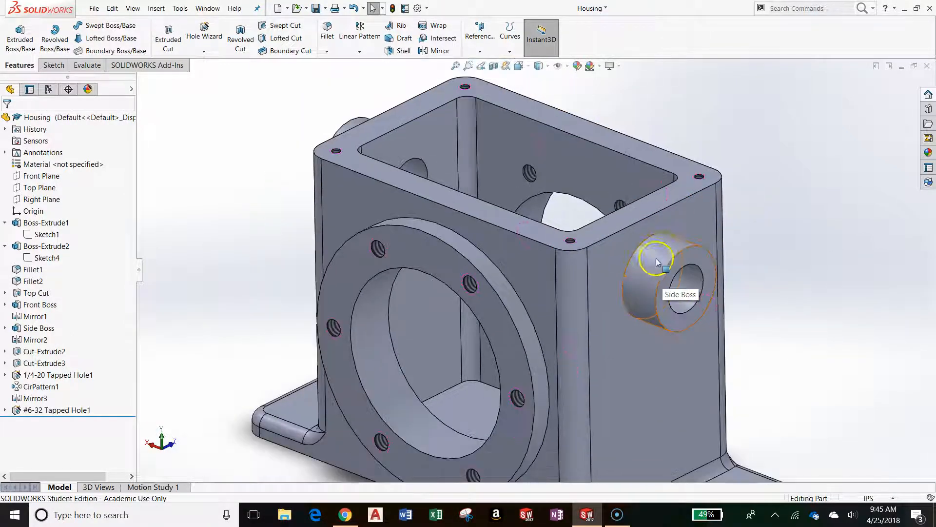
{"action": "scroll", "coordinate": [651, 250], "scroll_direction": "down", "scroll_amount": 2}
{"action": "scroll", "coordinate": [639, 279], "scroll_direction": "up", "scroll_amount": 3}
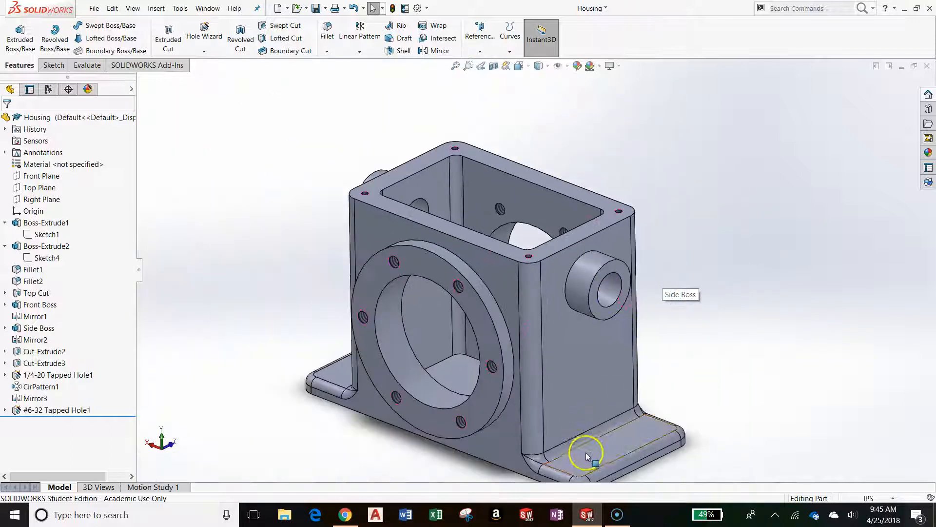
{"action": "scroll", "coordinate": [366, 373], "scroll_direction": "down", "scroll_amount": 3}
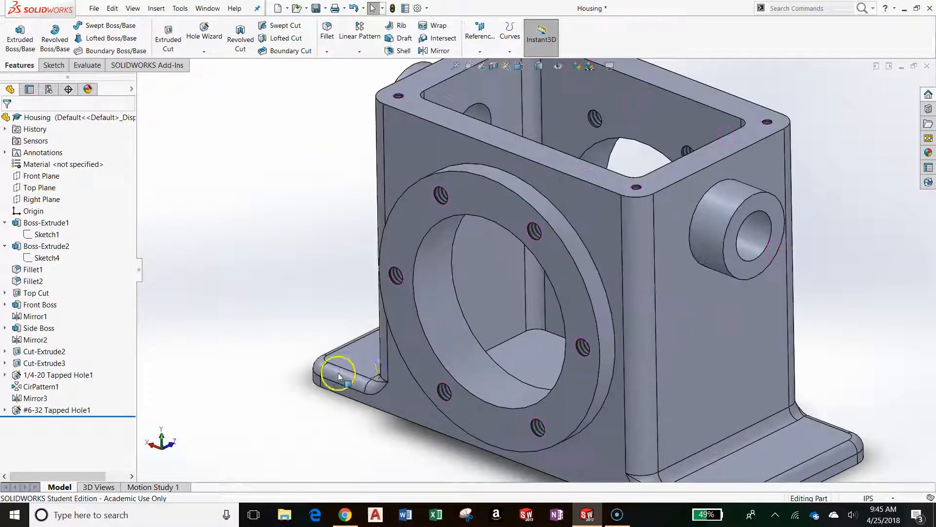
{"action": "scroll", "coordinate": [415, 374], "scroll_direction": "up", "scroll_amount": 3}
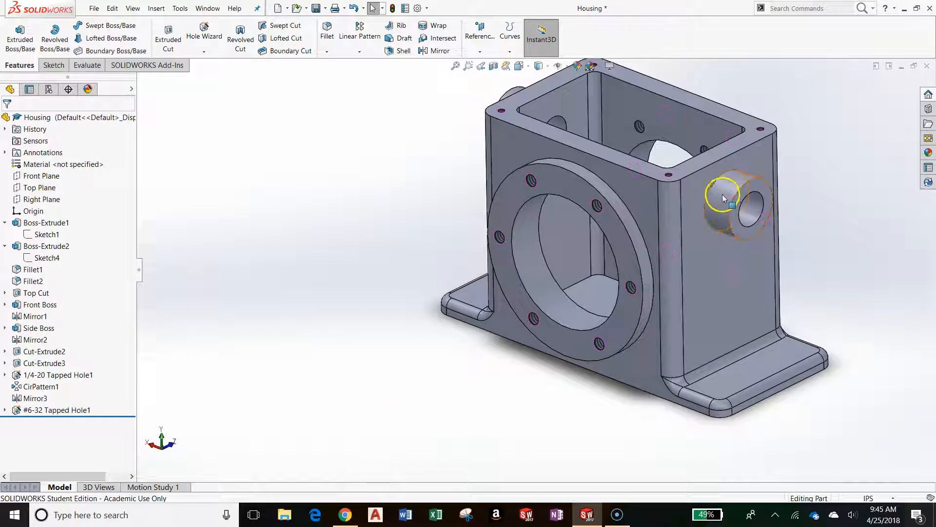
{"action": "scroll", "coordinate": [652, 278], "scroll_direction": "down", "scroll_amount": 2}
{"action": "scroll", "coordinate": [578, 334], "scroll_direction": "down", "scroll_amount": 1}
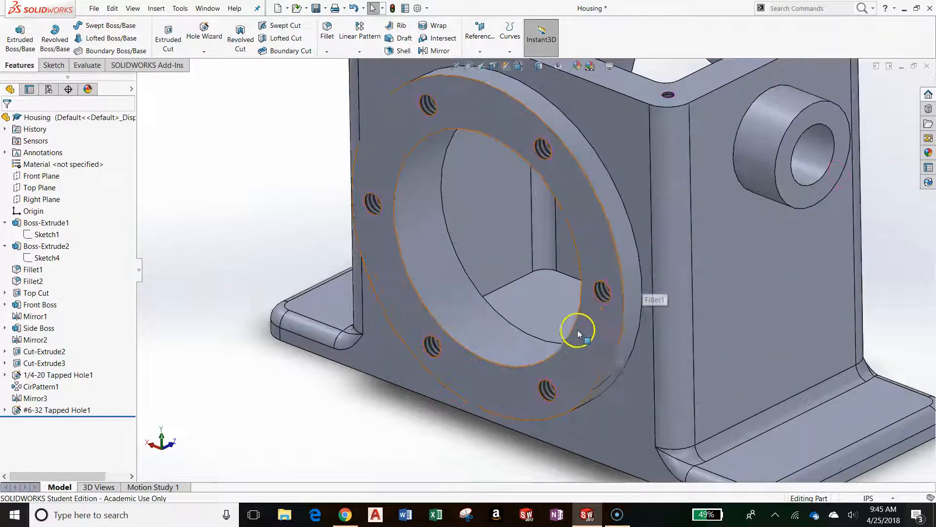